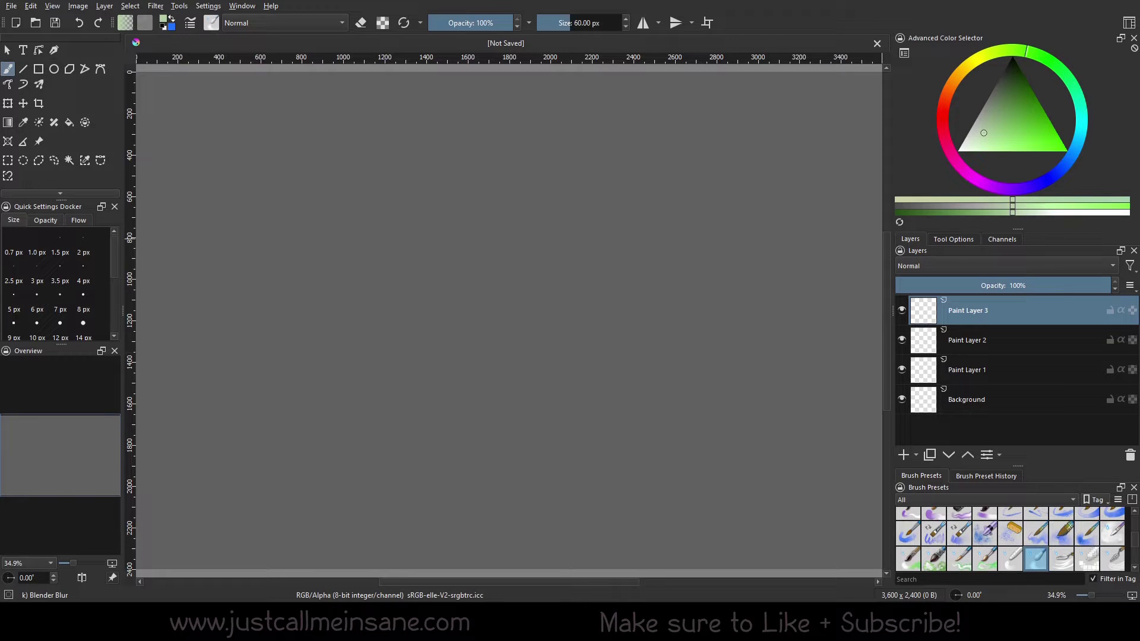
# Open the Comics Manager docker from Settings > Dockers, then reposition it and narrow its button column
pyautogui.click(210, 7)
pyautogui.moveTo(214, 105)
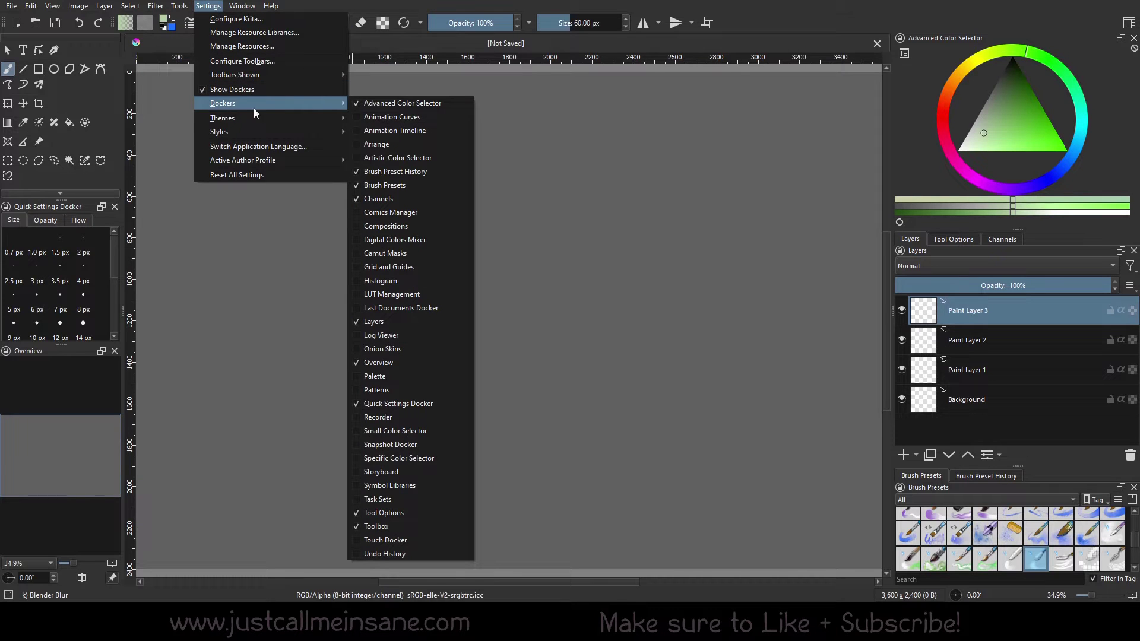
pyautogui.click(356, 213)
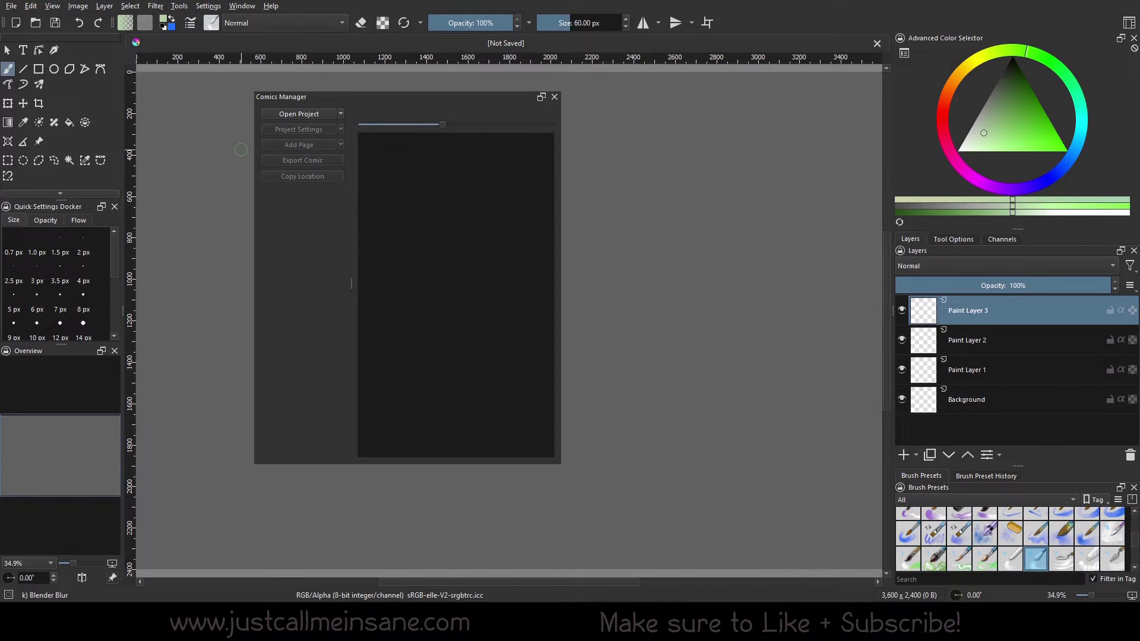
pyautogui.moveTo(378, 99); pyautogui.dragTo(447, 141)
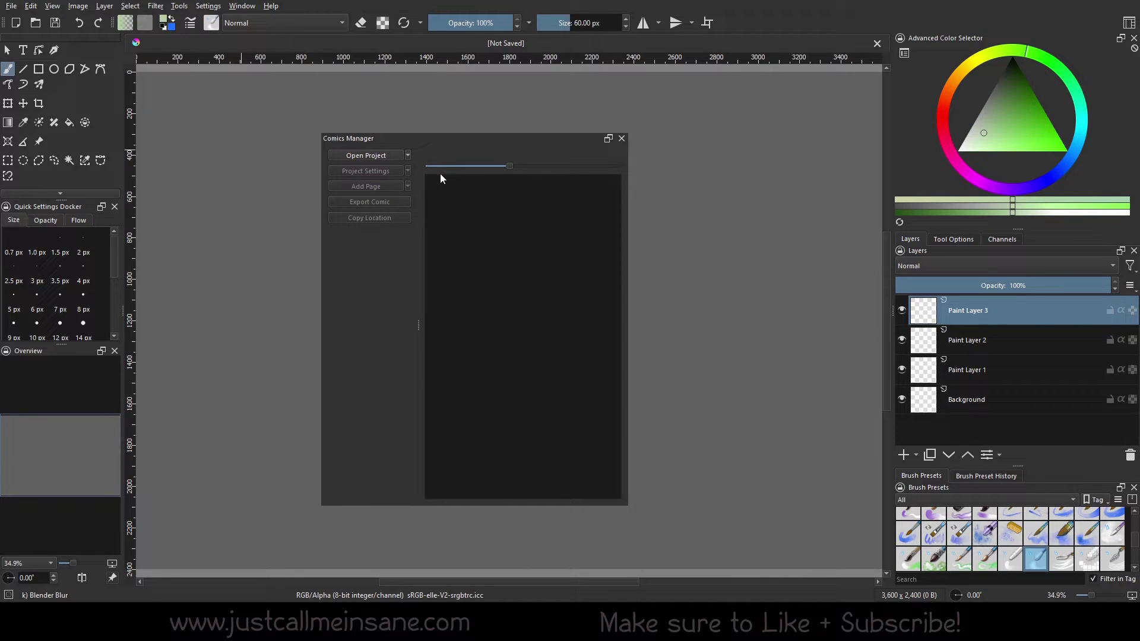
pyautogui.moveTo(418, 327); pyautogui.dragTo(414, 326)
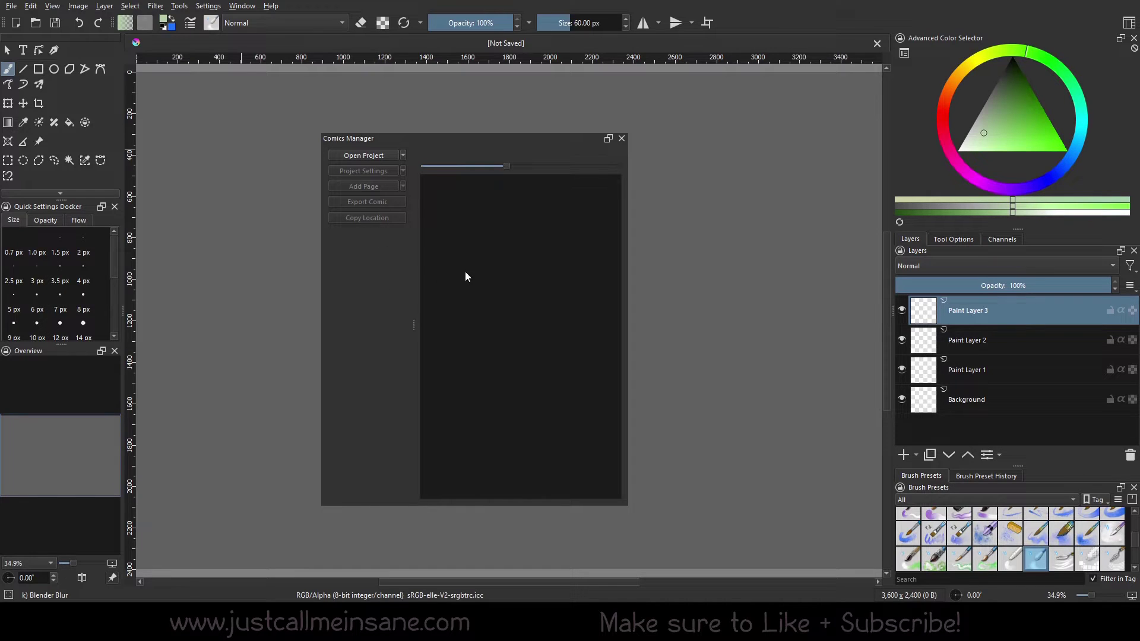
# Fit the canvas in view and bring up the Open Project file dialog
pyautogui.press('2')
pyautogui.click(420, 165)
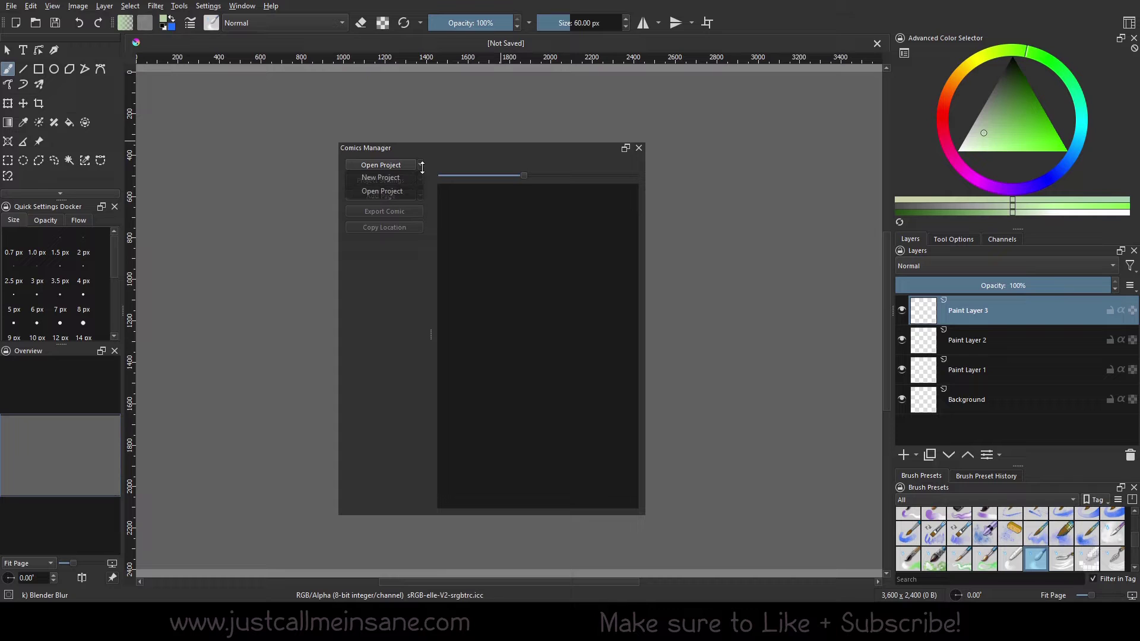
pyautogui.click(376, 190)
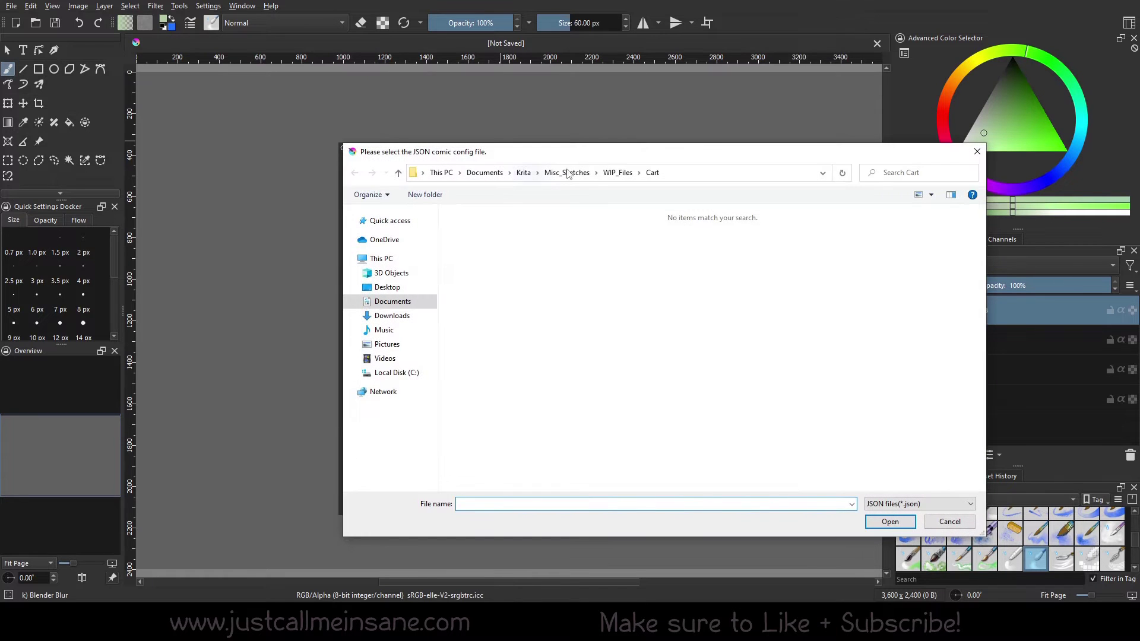
pyautogui.moveTo(535, 153); pyautogui.dragTo(388, 145)
# Browse to Original_Characters/ThePumpkinPrince/Comic_pages/The Pumpkin Prince and select comicConfig.json
pyautogui.click(380, 166)
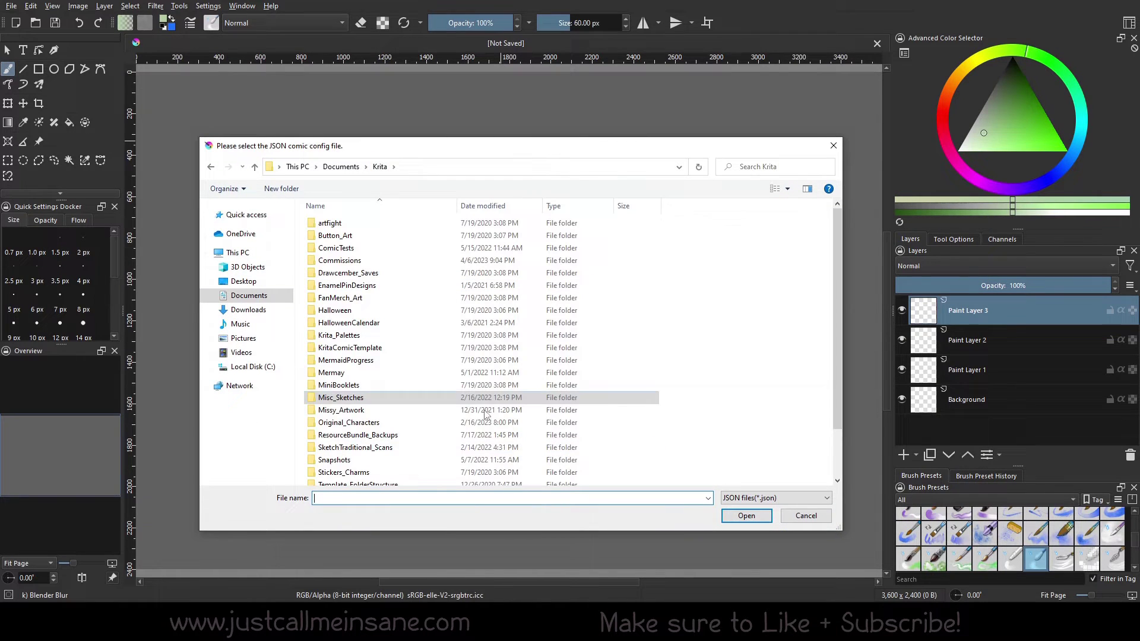
pyautogui.scroll(-1, 382, 428)
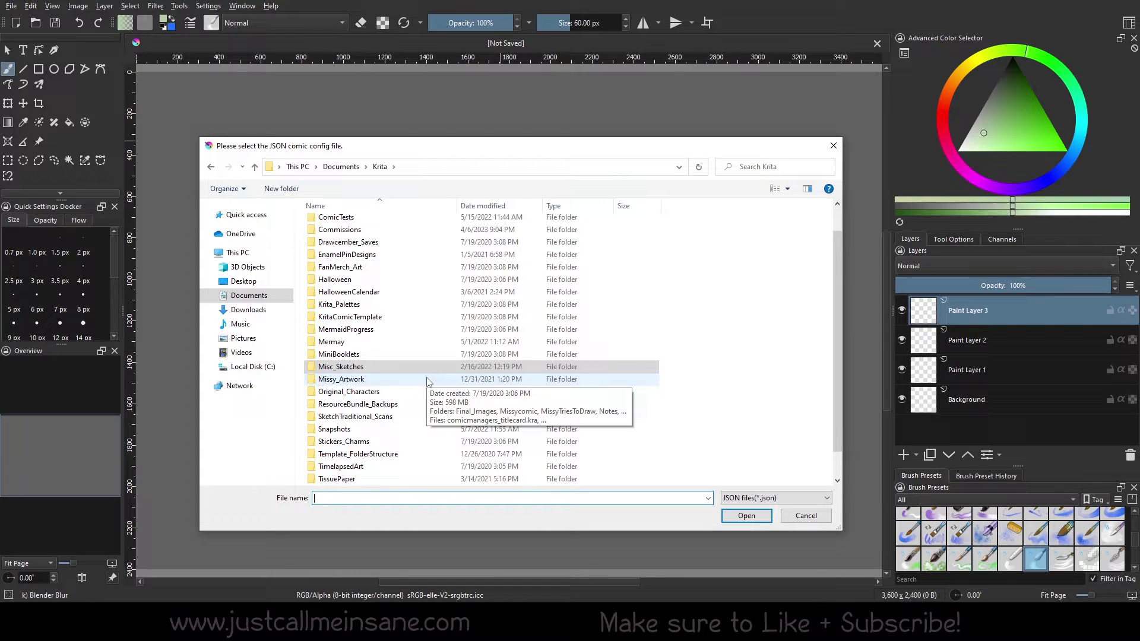
pyautogui.doubleClick(356, 392)
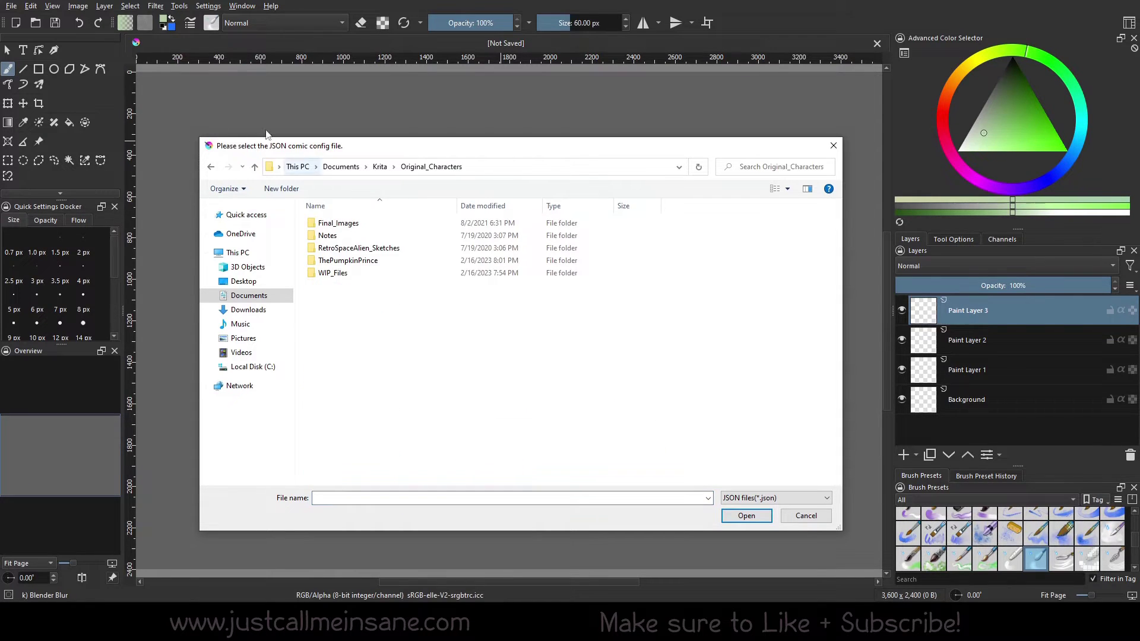
pyautogui.doubleClick(382, 266)
pyautogui.doubleClick(338, 224)
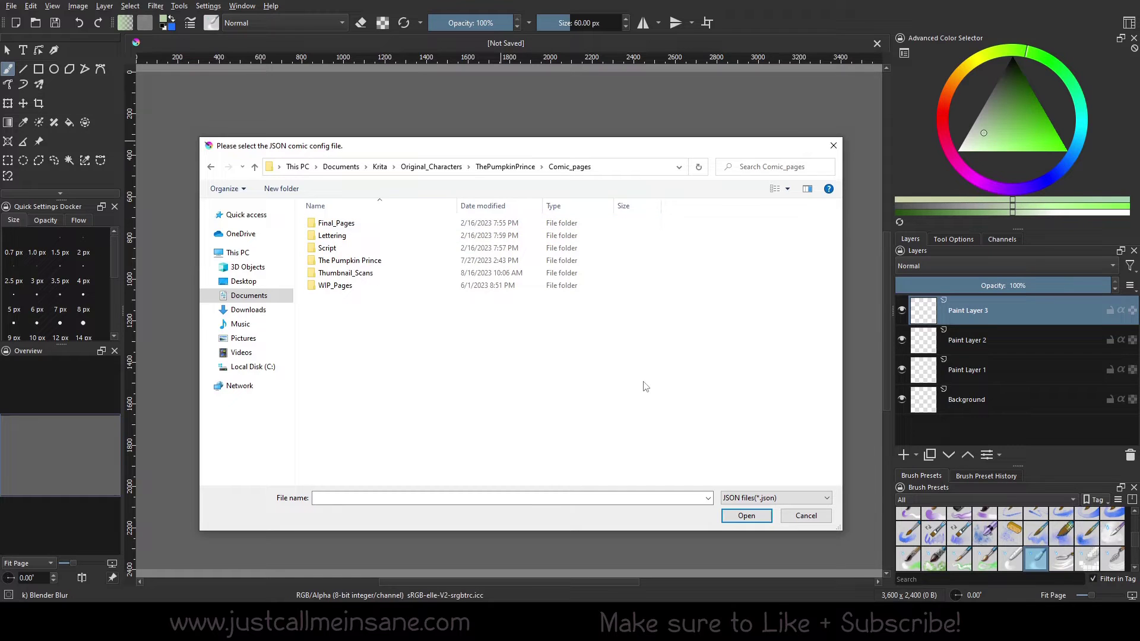
pyautogui.doubleClick(365, 261)
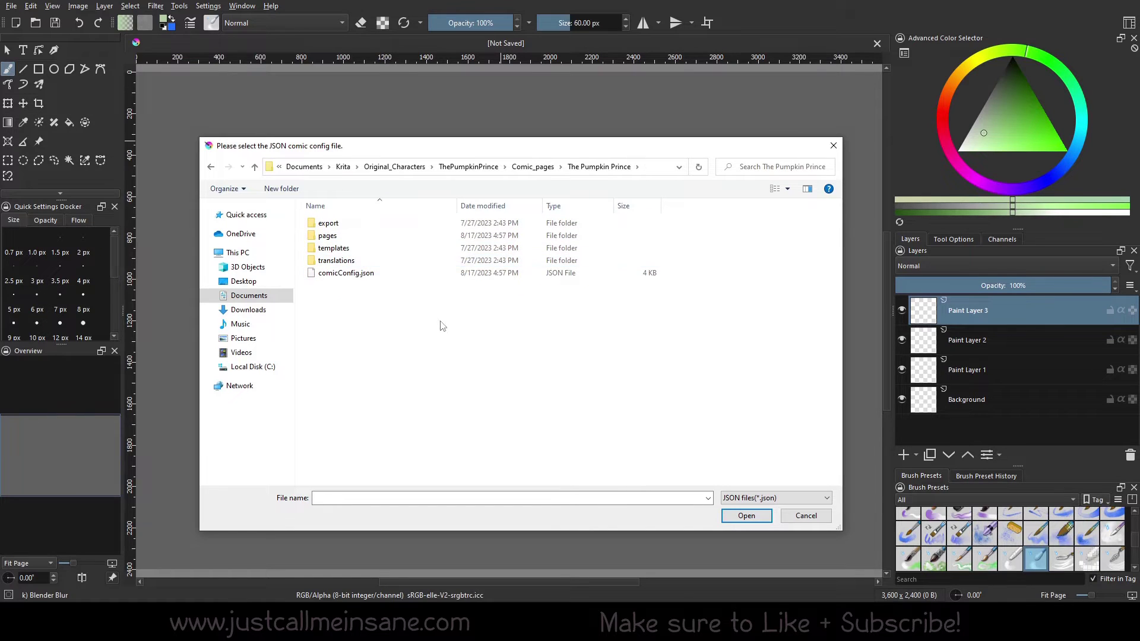
pyautogui.click(397, 274)
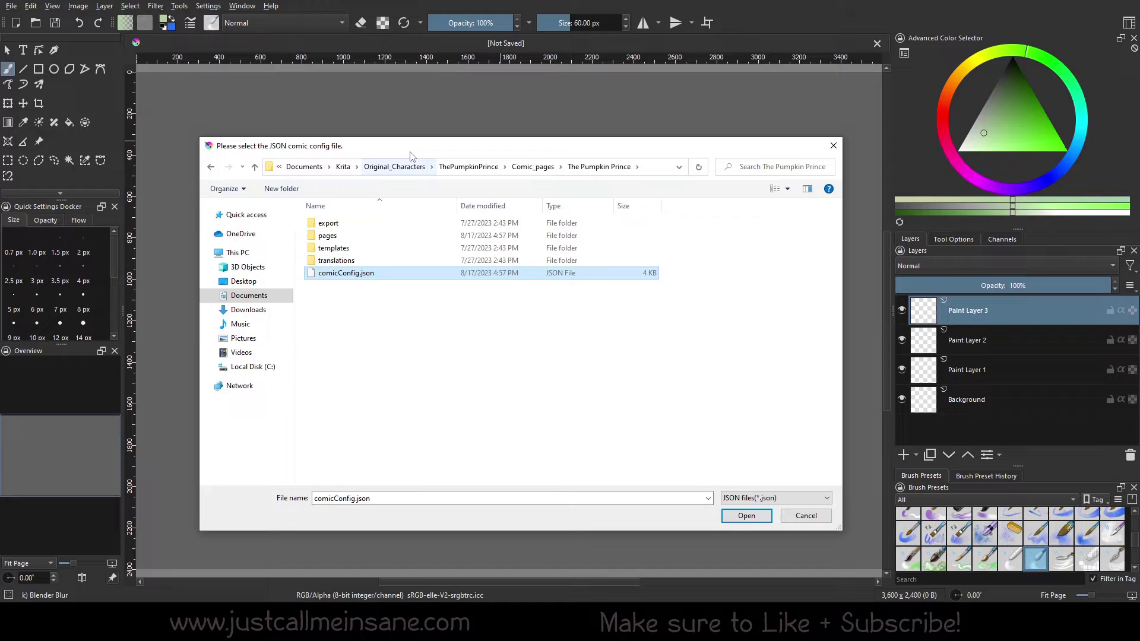
pyautogui.moveTo(410, 156); pyautogui.dragTo(403, 161)
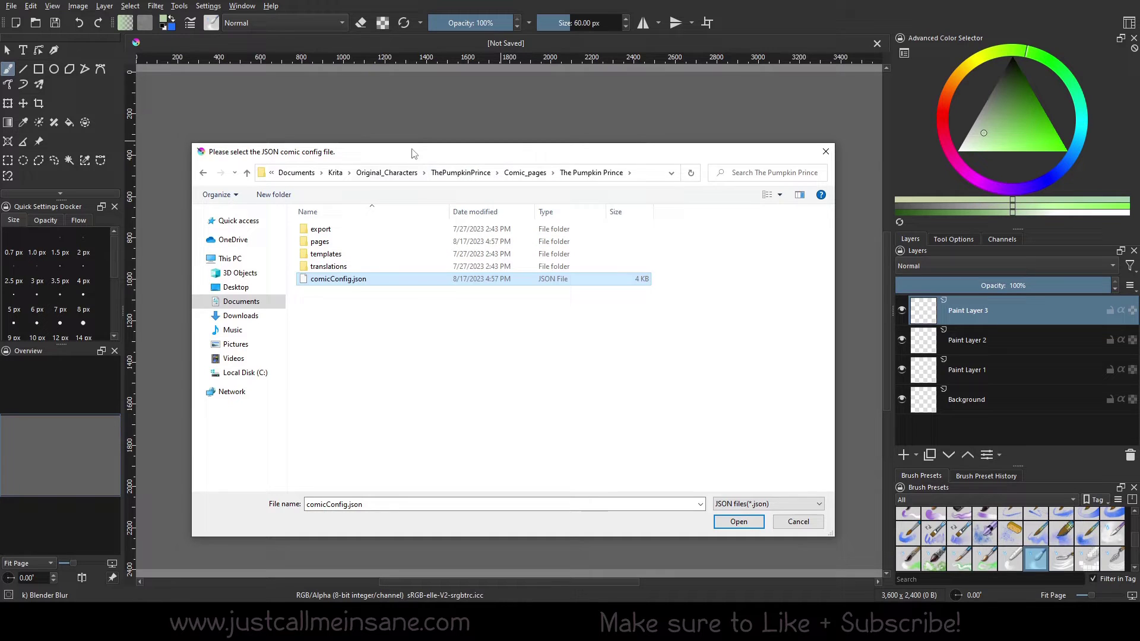
pyautogui.moveTo(414, 153); pyautogui.dragTo(385, 169)
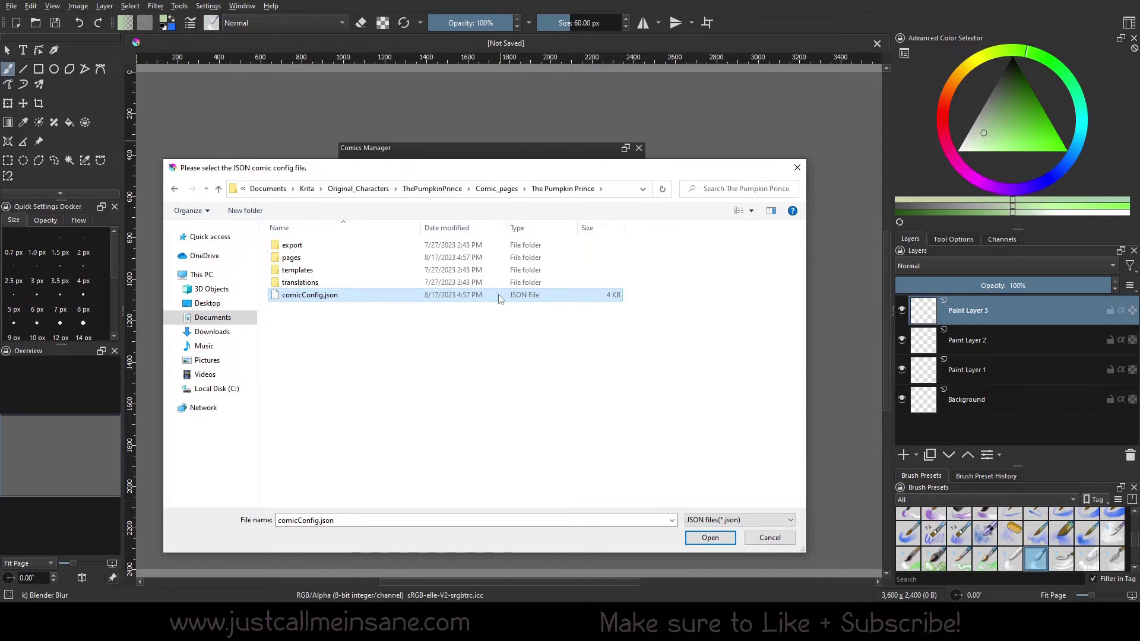
# Load The Pumpkin Prince config, then move and widen the Comics Manager panel
pyautogui.click(710, 538)
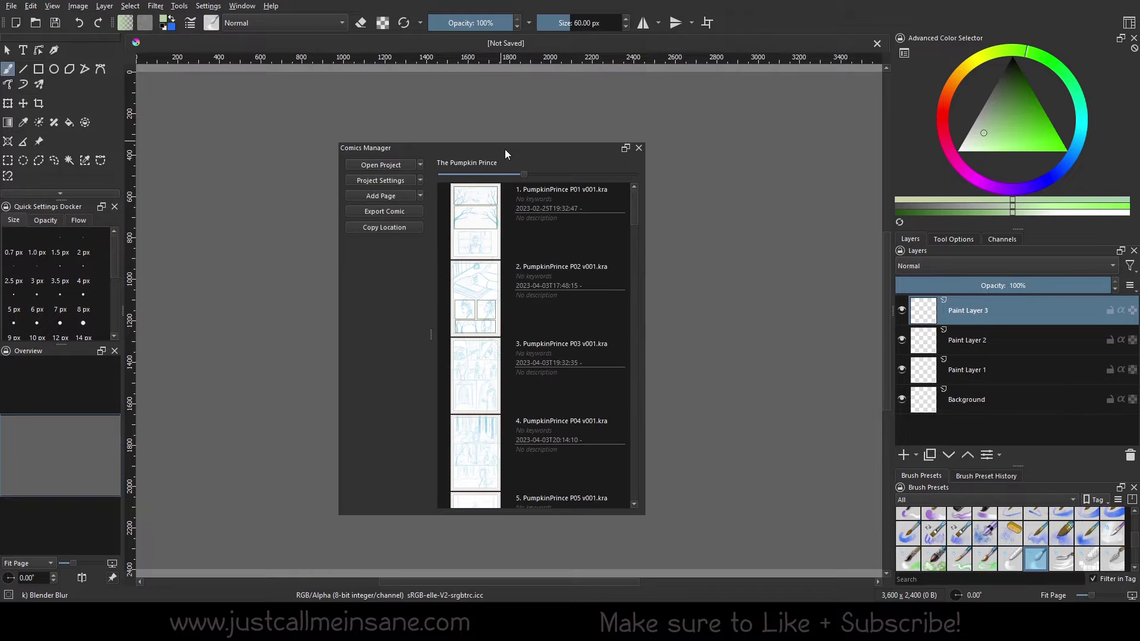
pyautogui.moveTo(505, 149); pyautogui.dragTo(386, 139)
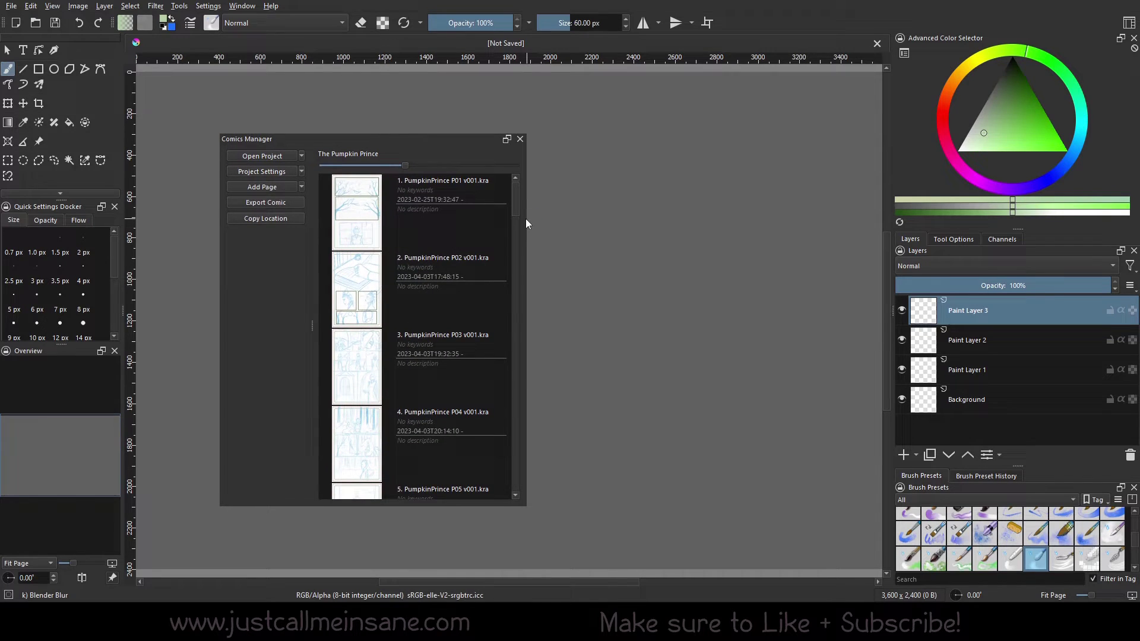
pyautogui.moveTo(526, 219); pyautogui.dragTo(669, 229)
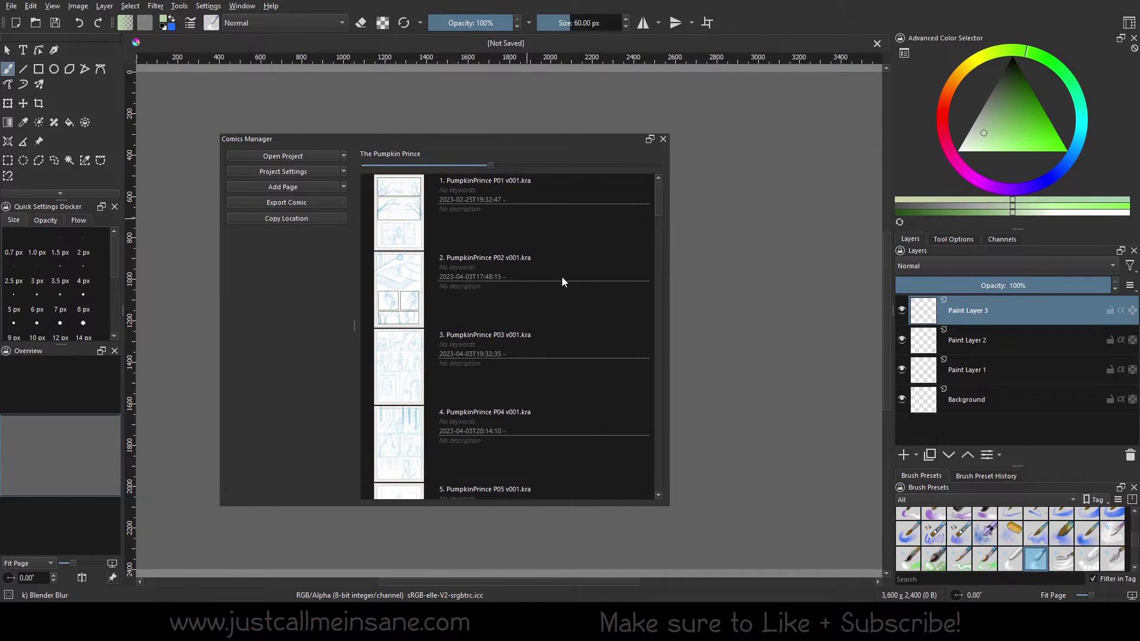
# Select page 2 and scroll through the project's page list
pyautogui.click(543, 320)
pyautogui.moveTo(661, 203); pyautogui.dragTo(667, 346)
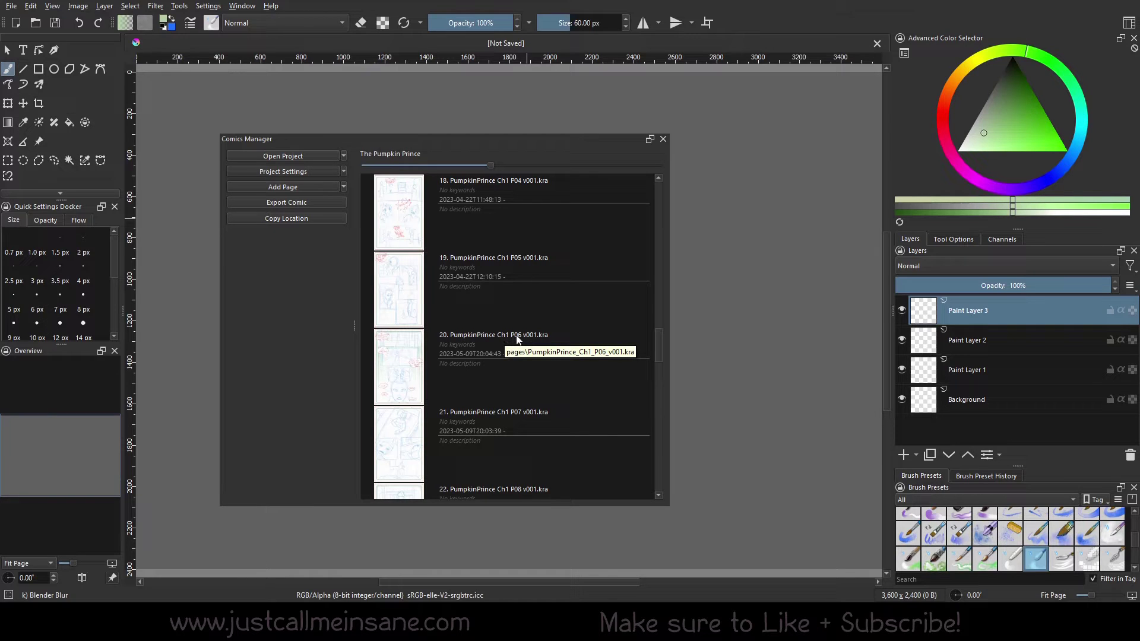
pyautogui.moveTo(660, 334); pyautogui.dragTo(660, 284)
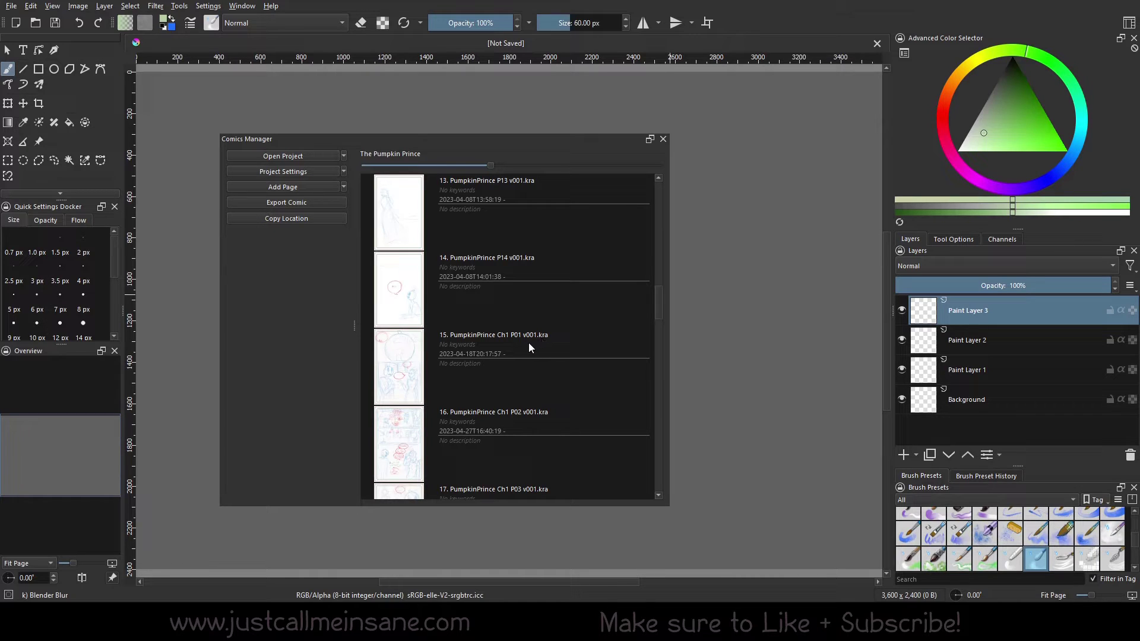
pyautogui.scroll(-10, 529, 343)
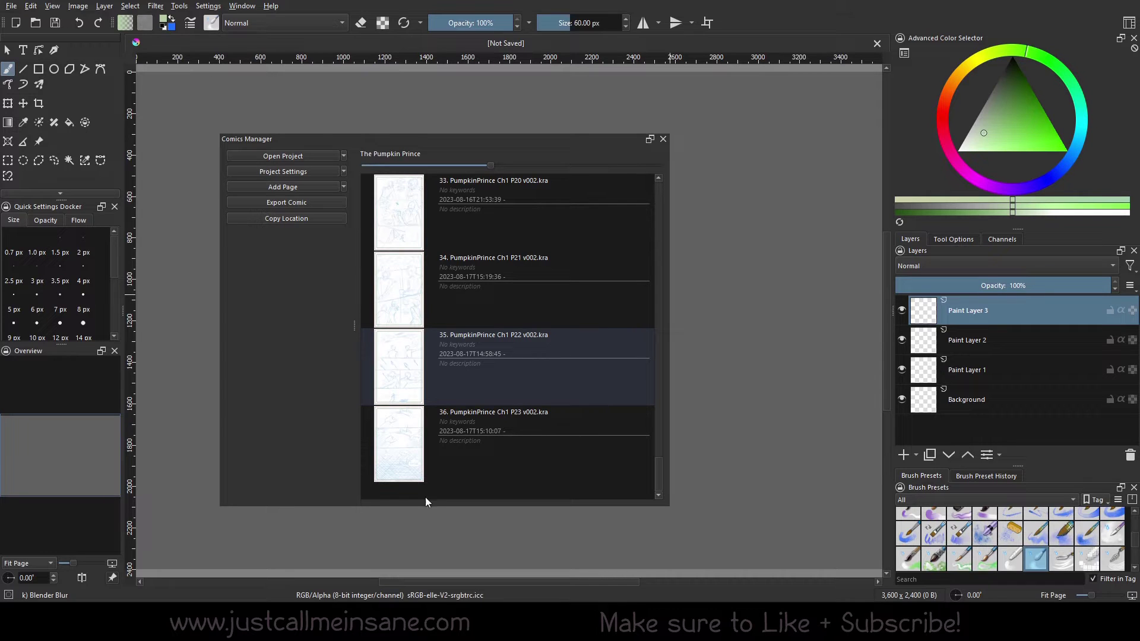
pyautogui.scroll(5, 519, 301)
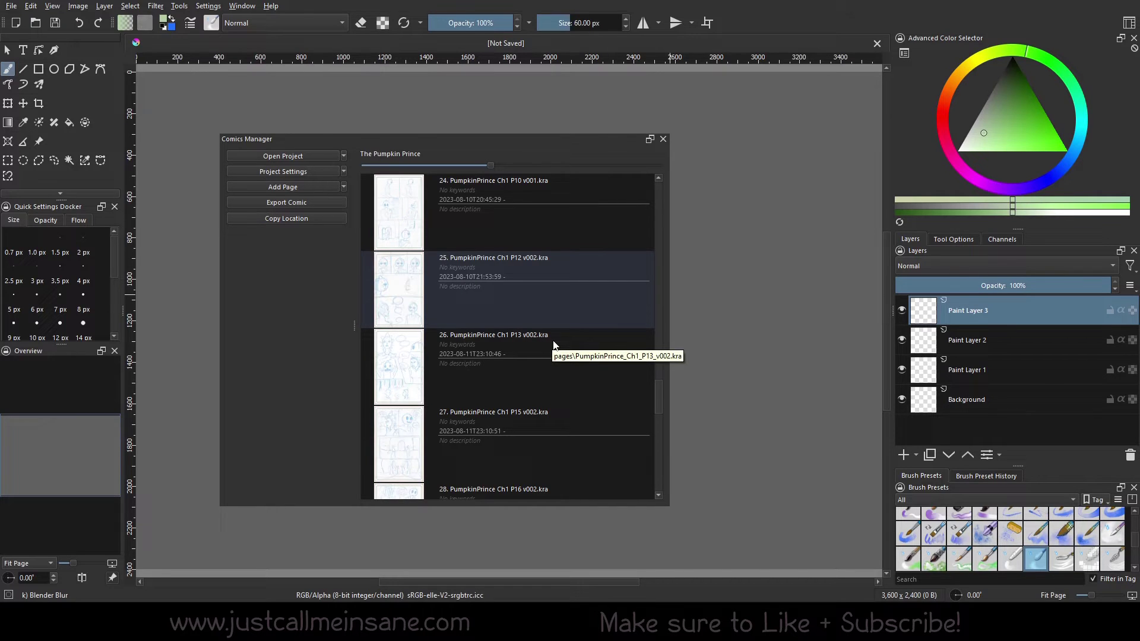
pyautogui.scroll(12, 551, 340)
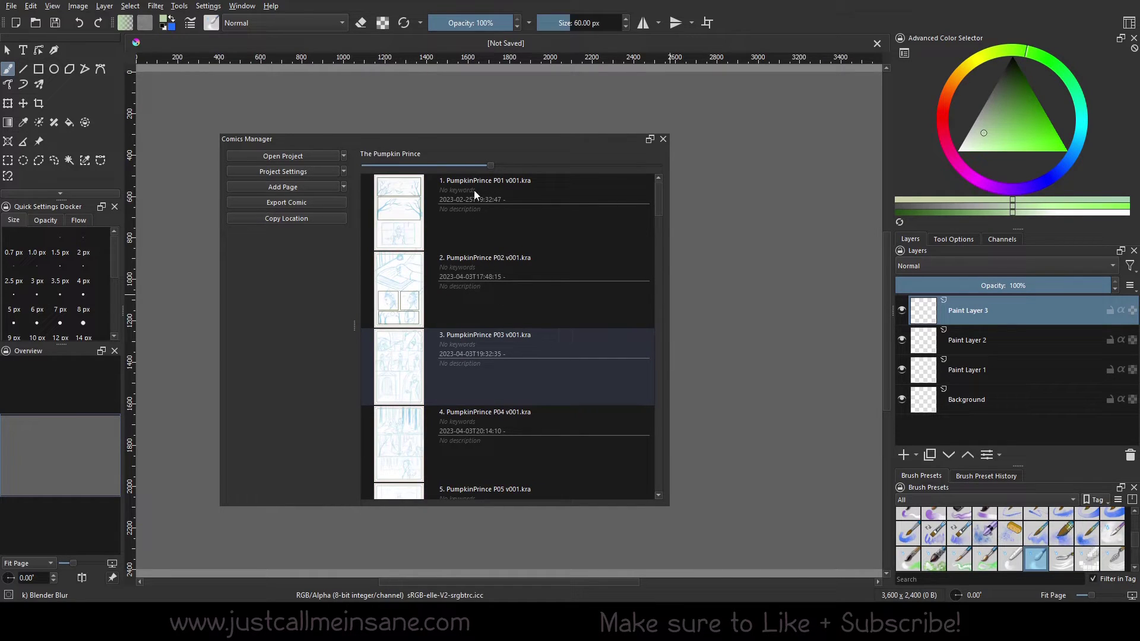
# Enlarge the page thumbnails so each entry shows its file name, date, keywords and description
pyautogui.moveTo(493, 166); pyautogui.dragTo(345, 178)
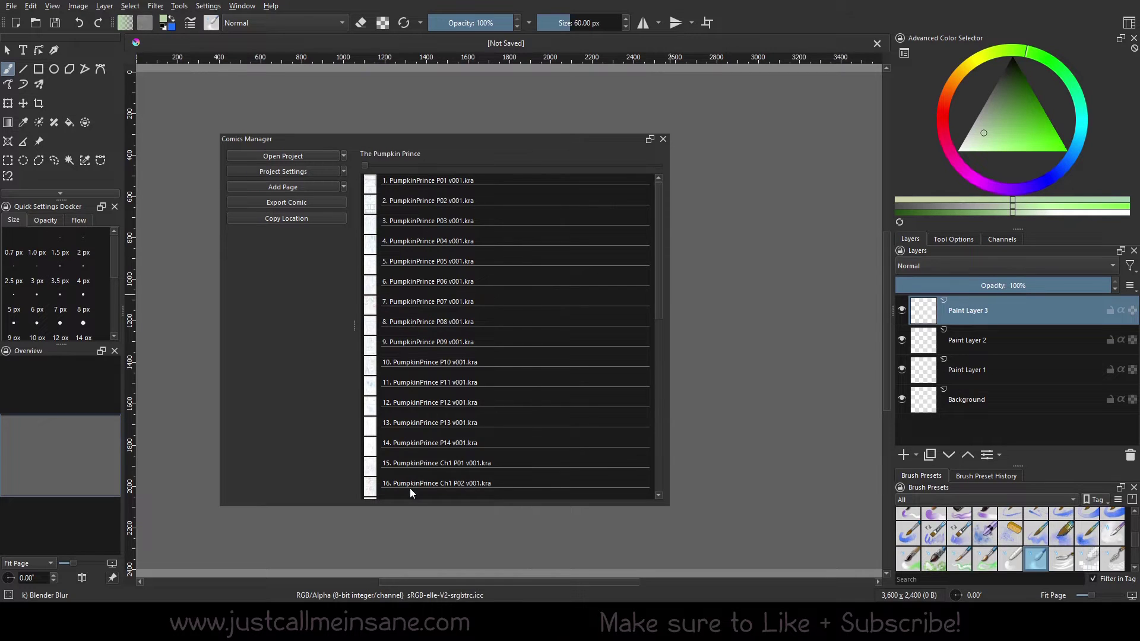
pyautogui.scroll(-6, 416, 488)
pyautogui.scroll(-1, 418, 489)
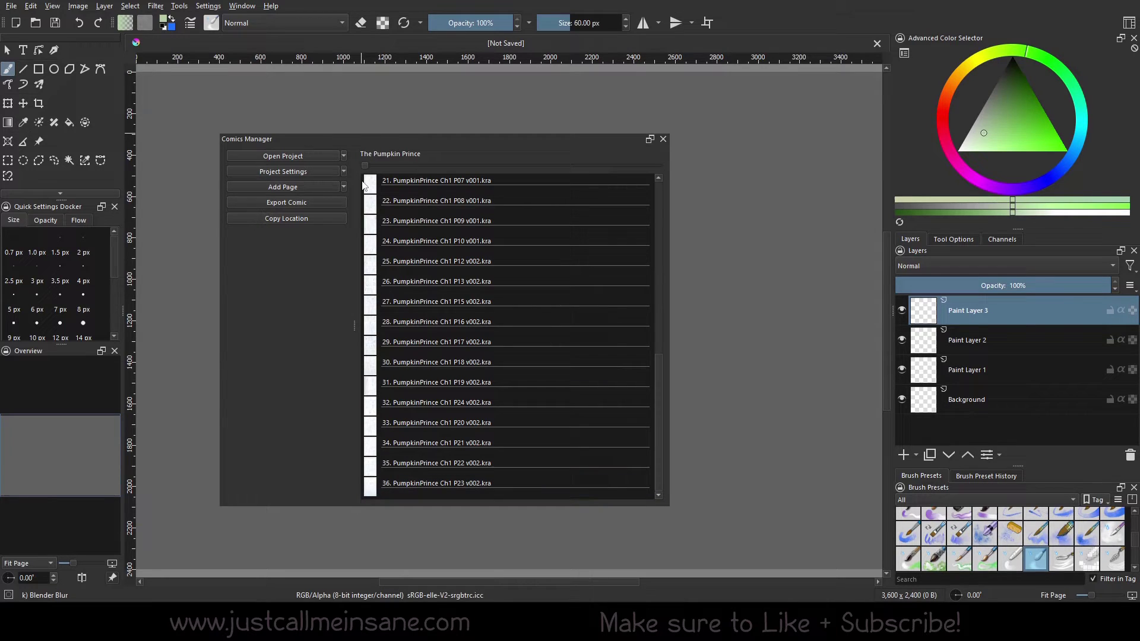
pyautogui.moveTo(369, 168); pyautogui.dragTo(705, 172)
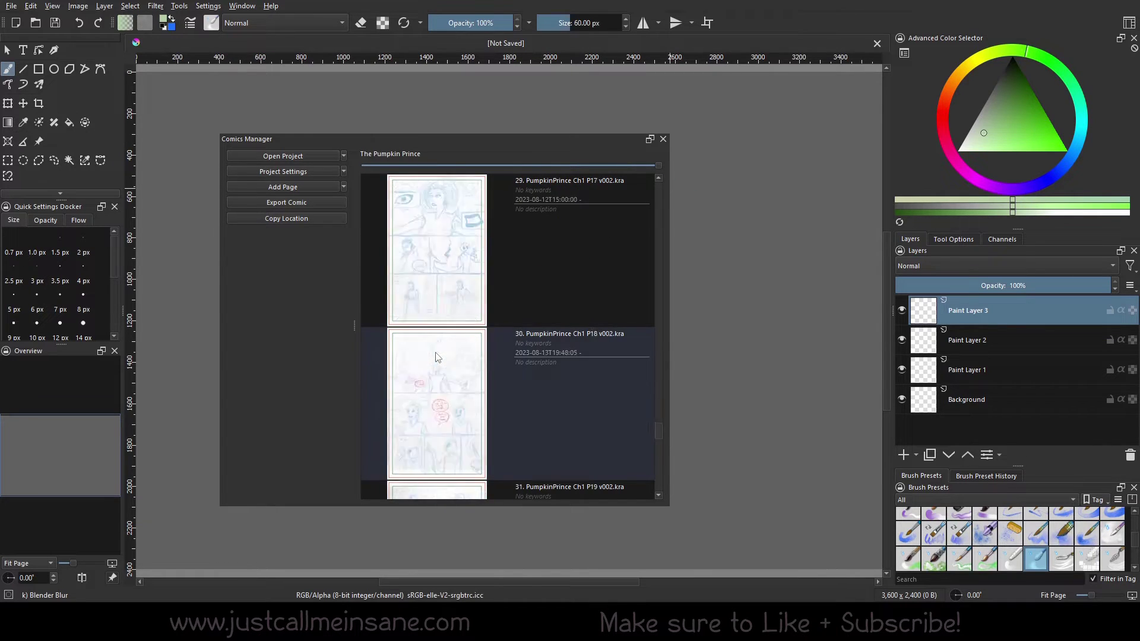
pyautogui.scroll(-5, 436, 356)
pyautogui.scroll(15, 437, 356)
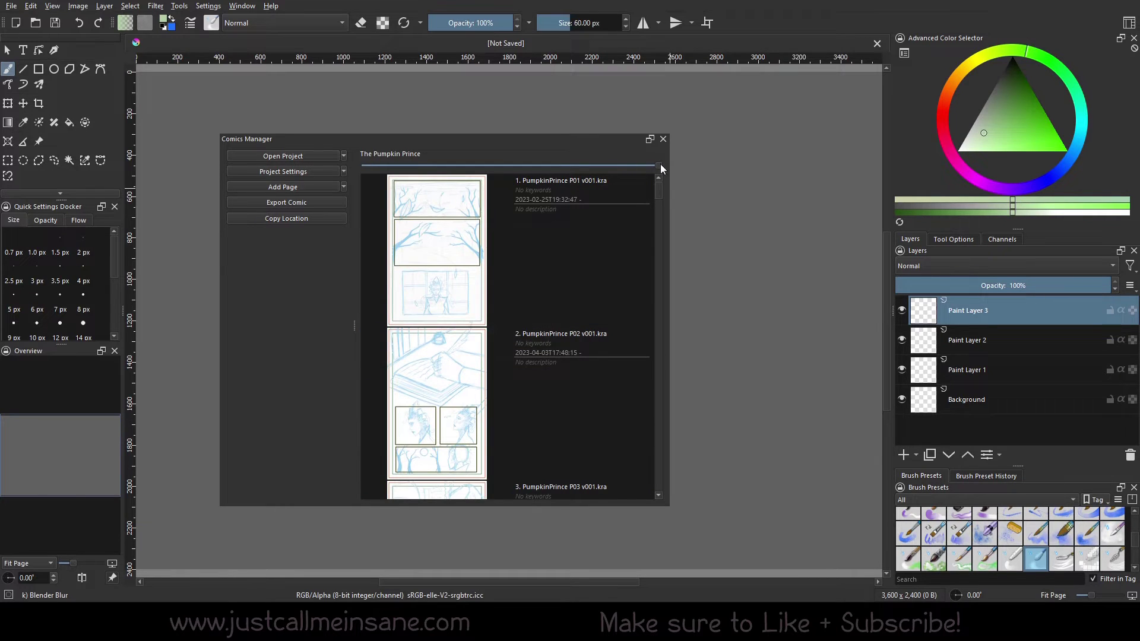
# Shrink the thumbnails slightly, scroll the list, and reposition the Comics Manager panel
pyautogui.moveTo(660, 165); pyautogui.dragTo(622, 167)
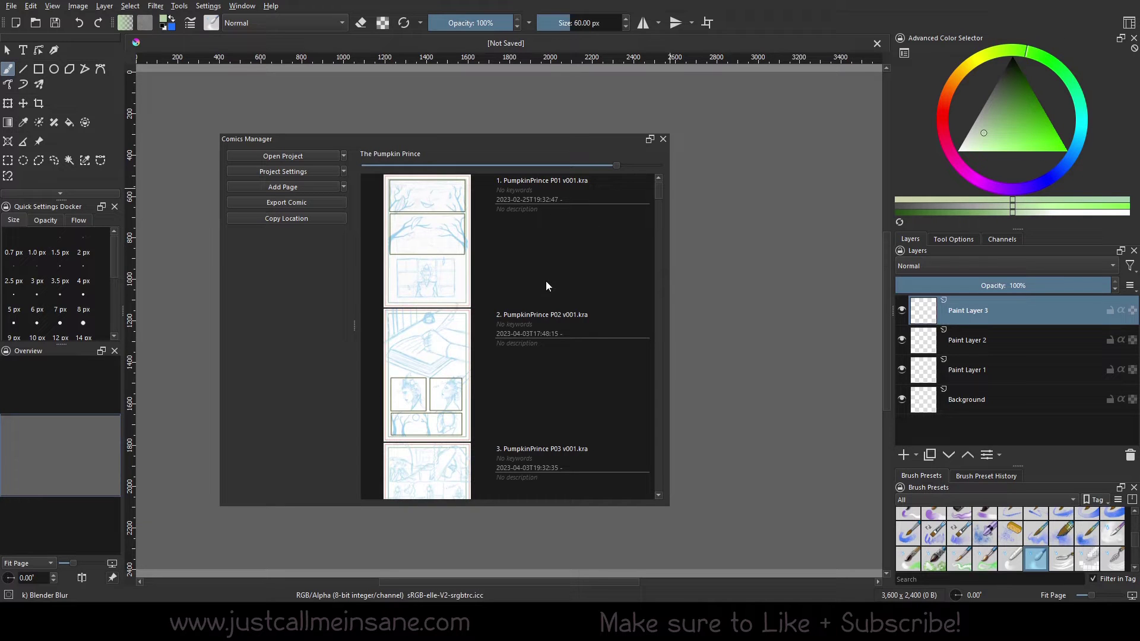
pyautogui.scroll(-10, 550, 284)
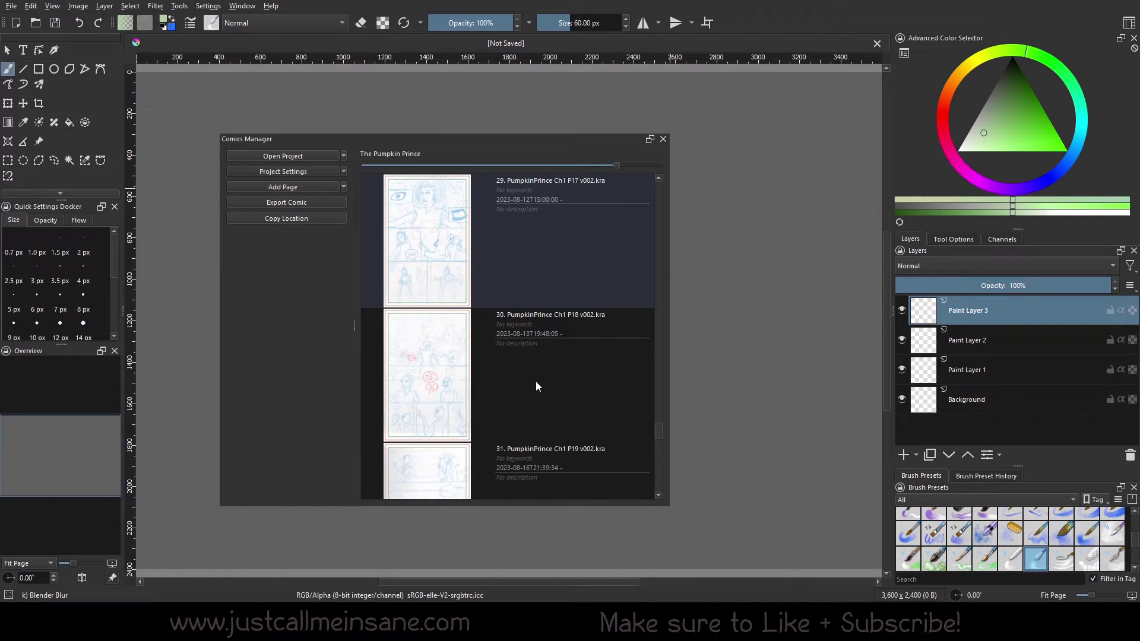
pyautogui.scroll(10, 536, 387)
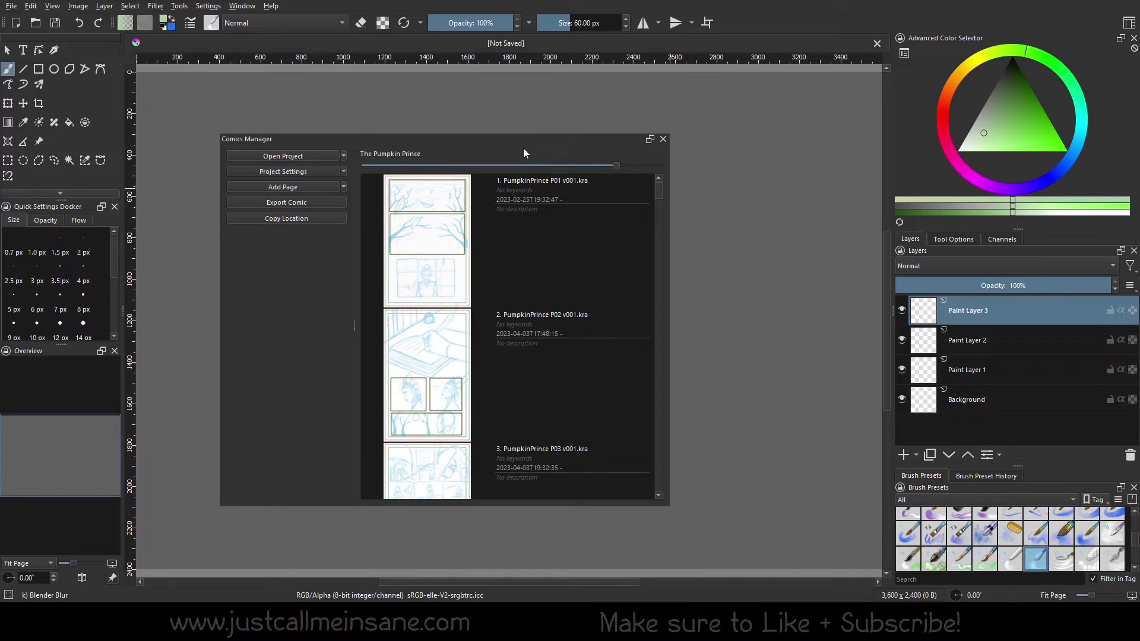
pyautogui.moveTo(523, 152); pyautogui.dragTo(582, 142)
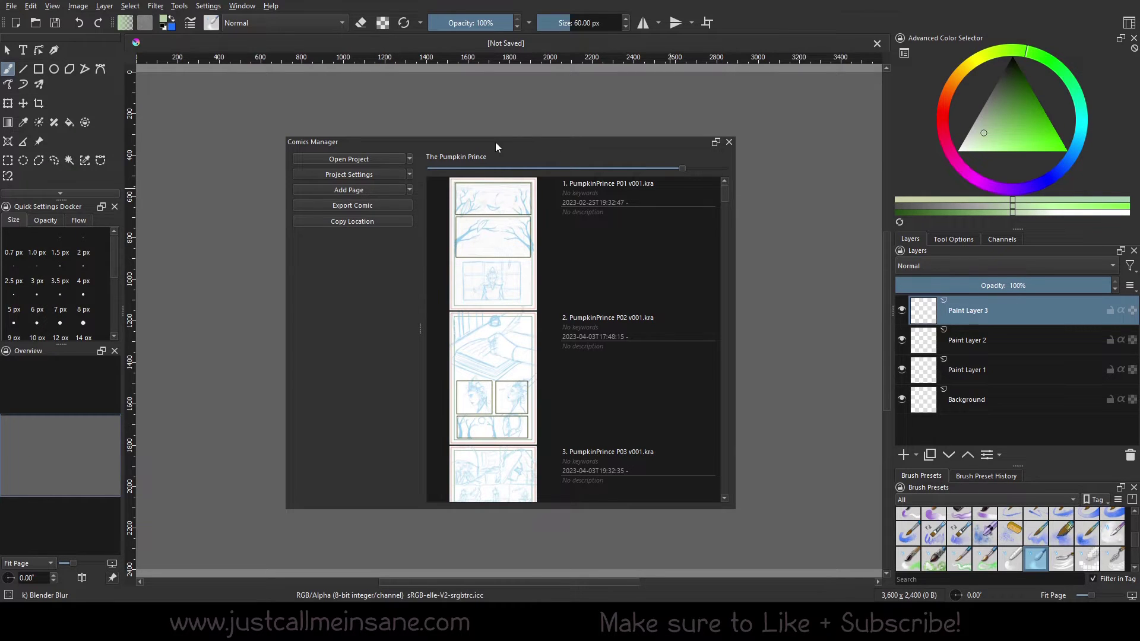
pyautogui.moveTo(490, 141); pyautogui.dragTo(433, 141)
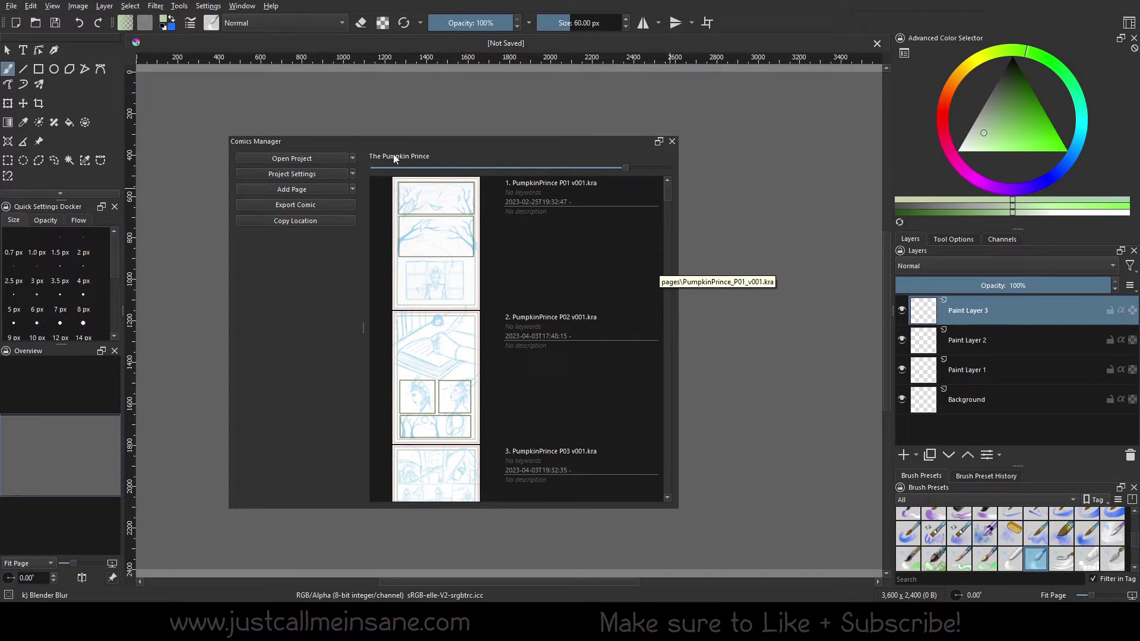
# Start a new comic project located in the Documents\Krita\ComicTests folder
pyautogui.click(352, 158)
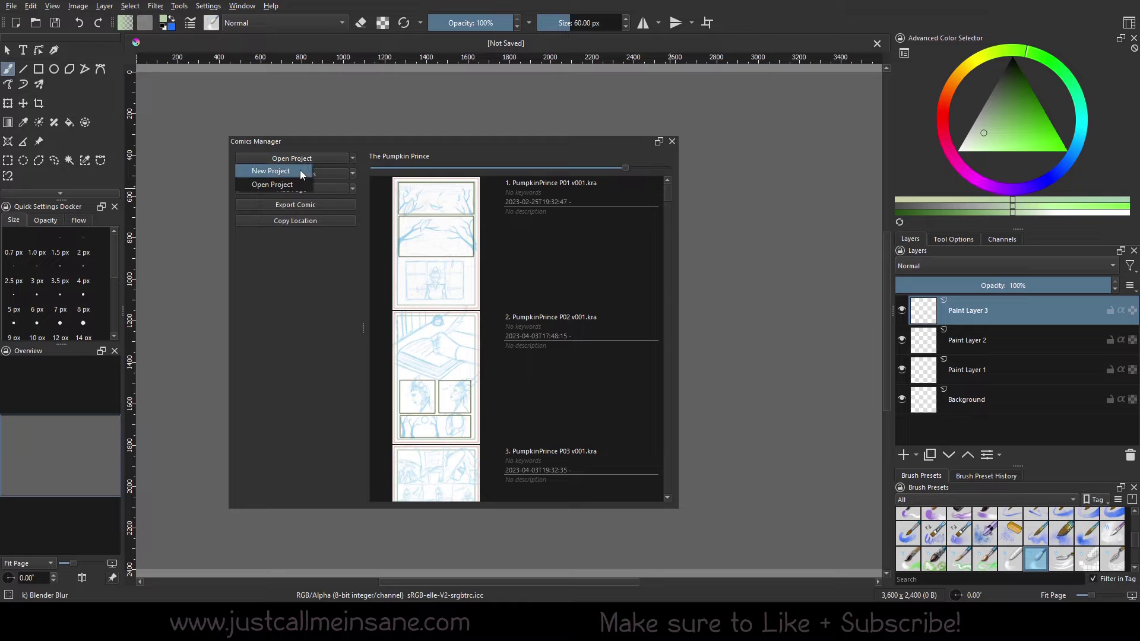
pyautogui.click(271, 171)
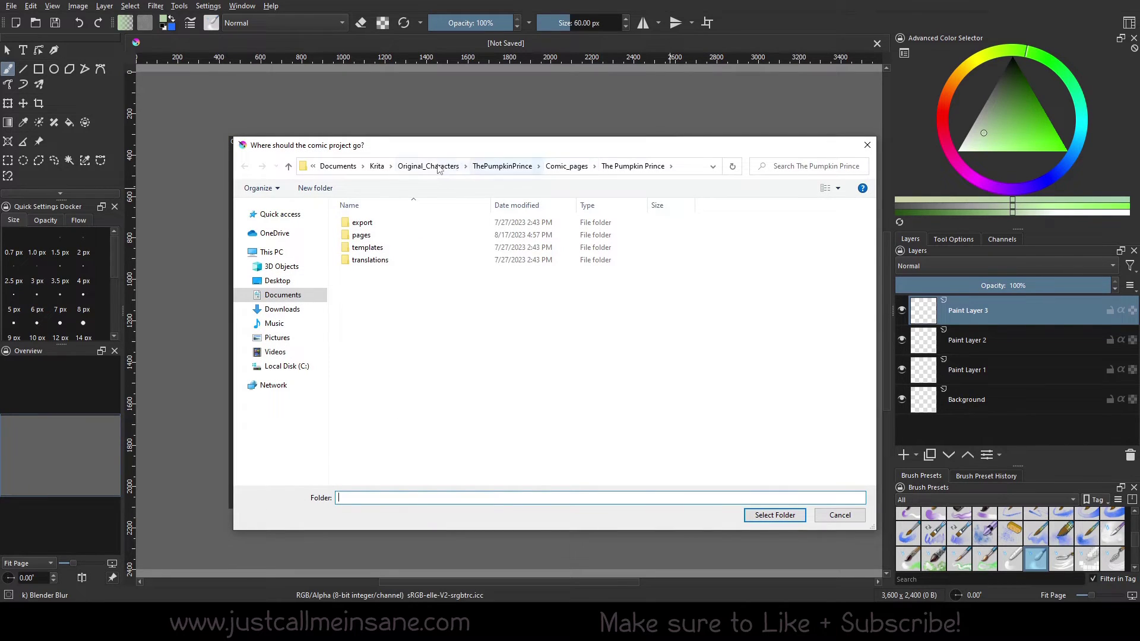
pyautogui.click(377, 167)
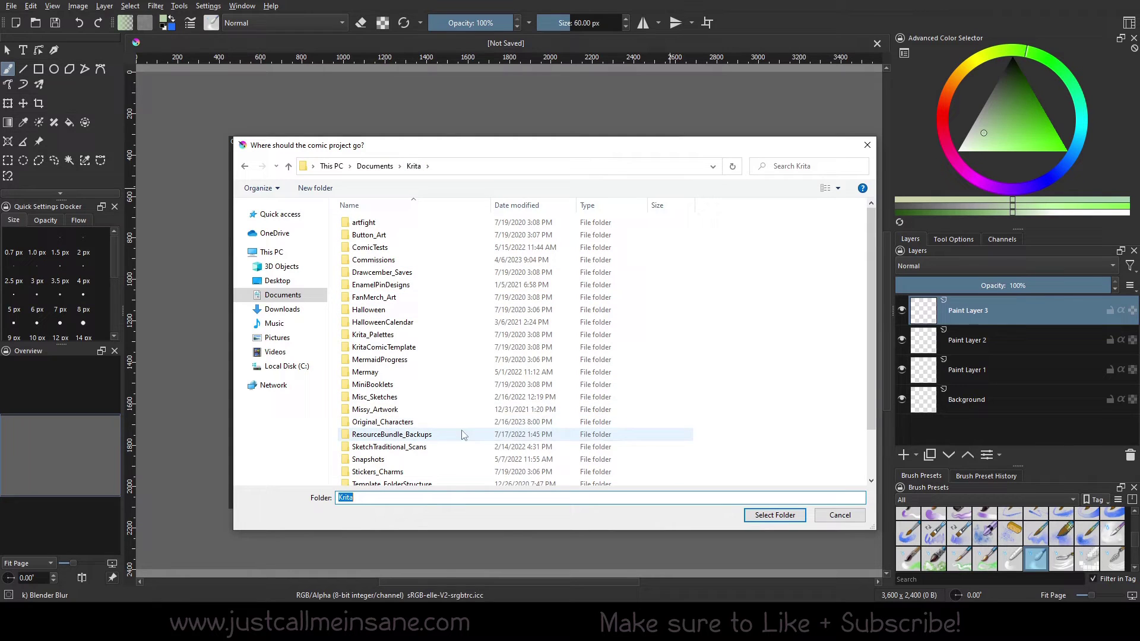
pyautogui.doubleClick(380, 248)
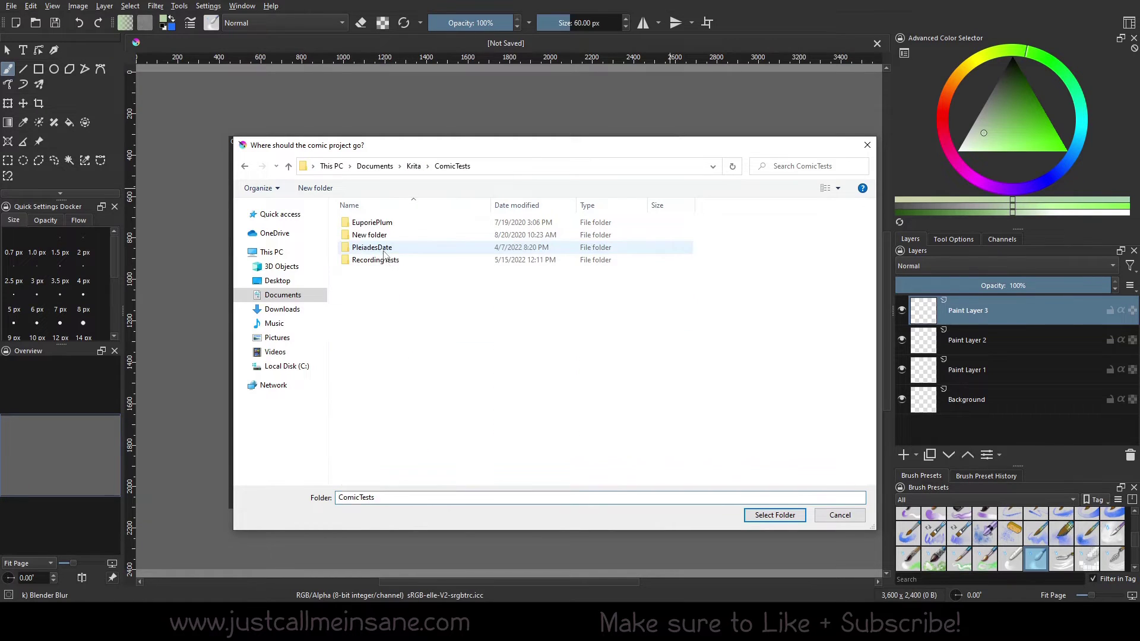
pyautogui.click(389, 499)
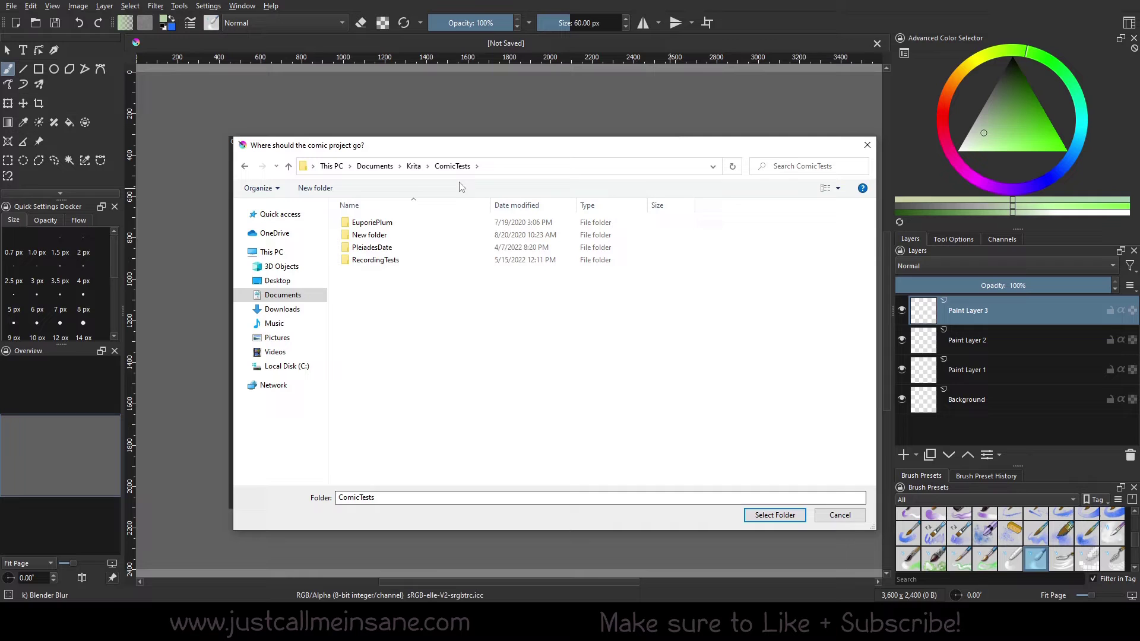
pyautogui.click(775, 515)
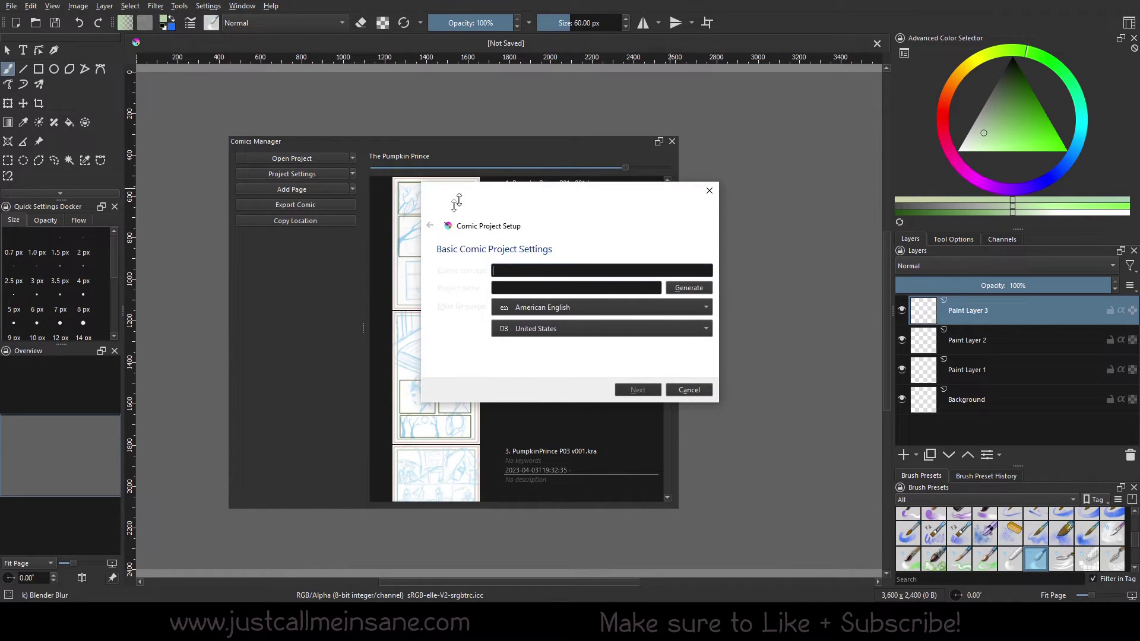
# Enlarge and reposition the setup window, then enter the concept scifiproject_squids
pyautogui.moveTo(445, 241); pyautogui.dragTo(457, 214)
pyautogui.moveTo(629, 214); pyautogui.dragTo(468, 265)
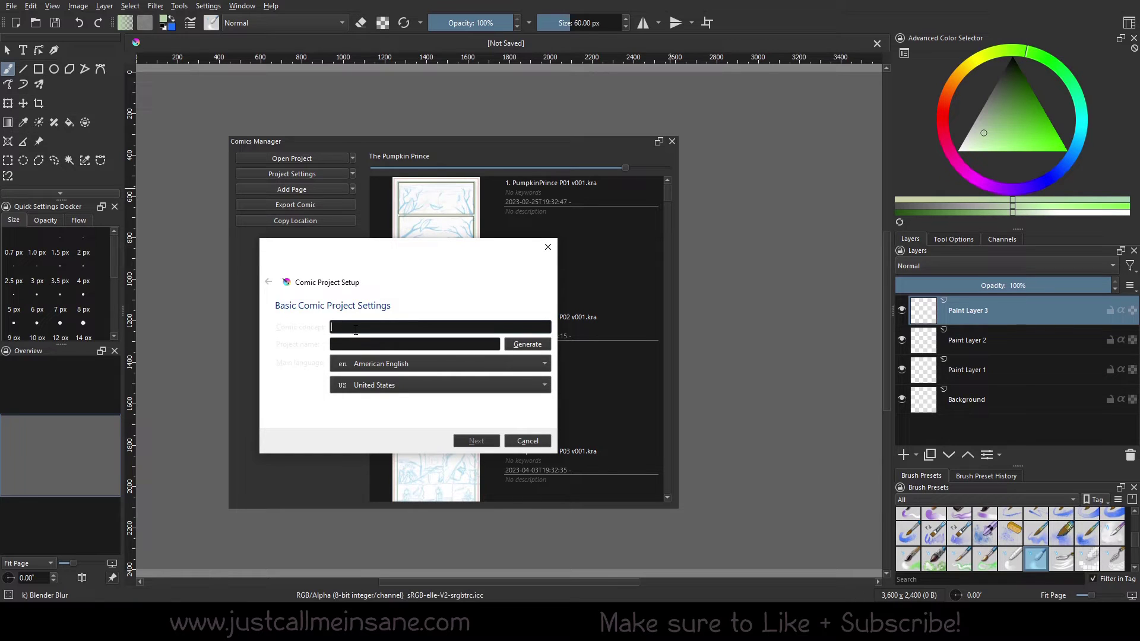
pyautogui.write('scifi')
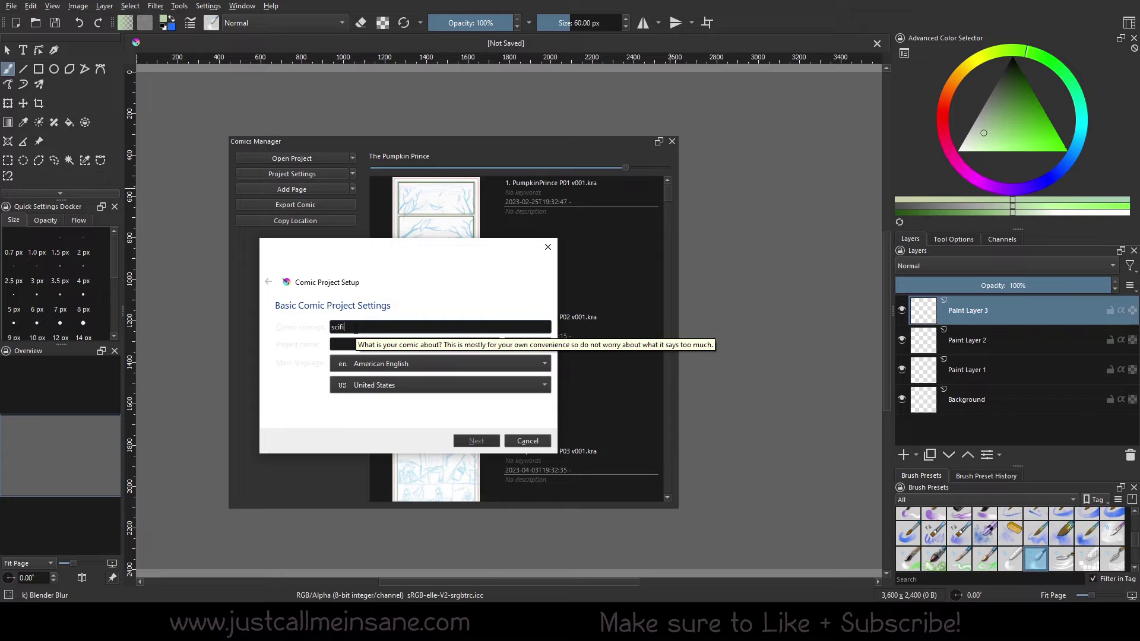
pyautogui.write('project_squids')
pyautogui.click(332, 344)
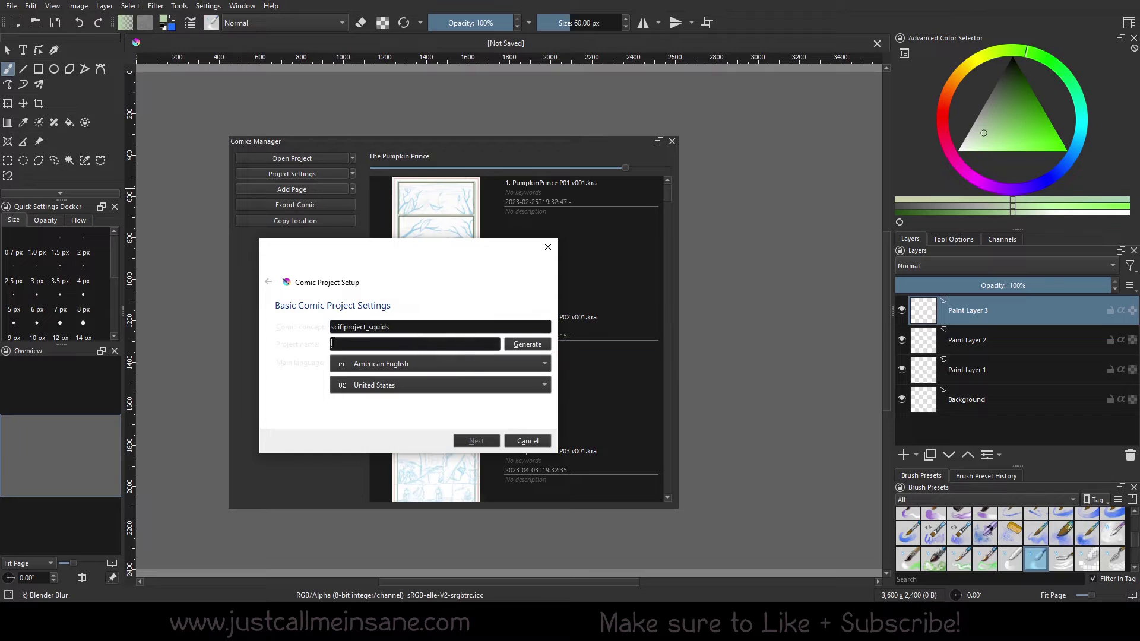
# Try several generated names, then replace them with the project name ScifiSquidBrigade
pyautogui.click(535, 350)
pyautogui.click(530, 350)
pyautogui.click(527, 350)
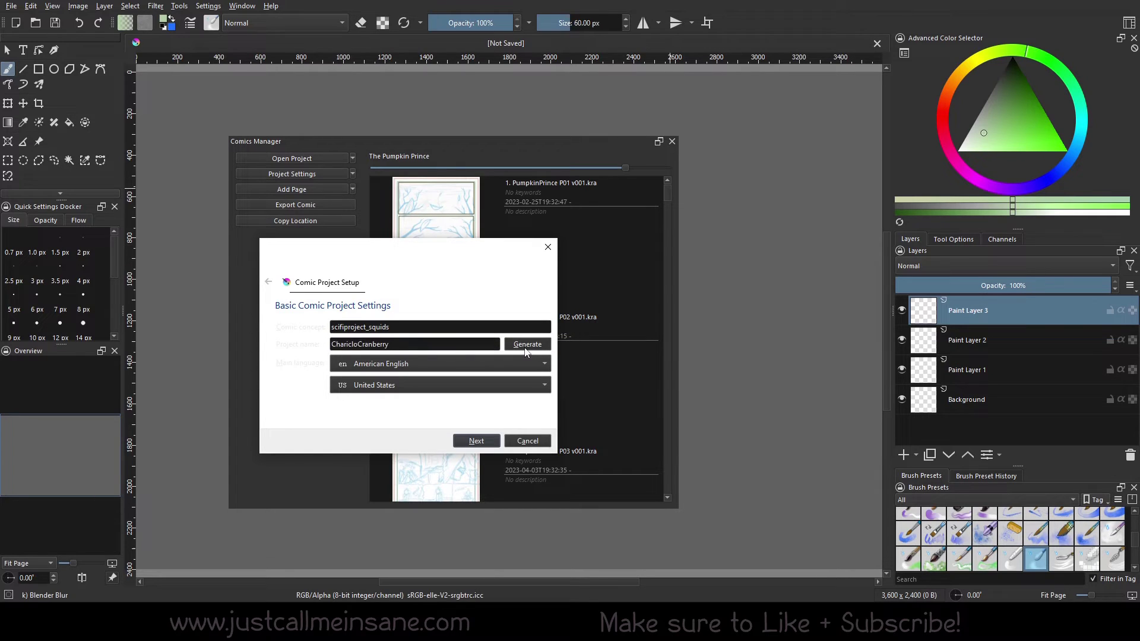
pyautogui.click(526, 351)
pyautogui.click(525, 350)
pyautogui.click(525, 350)
pyautogui.click(524, 350)
pyautogui.click(524, 350)
pyautogui.click(524, 351)
pyautogui.doubleClick(440, 341)
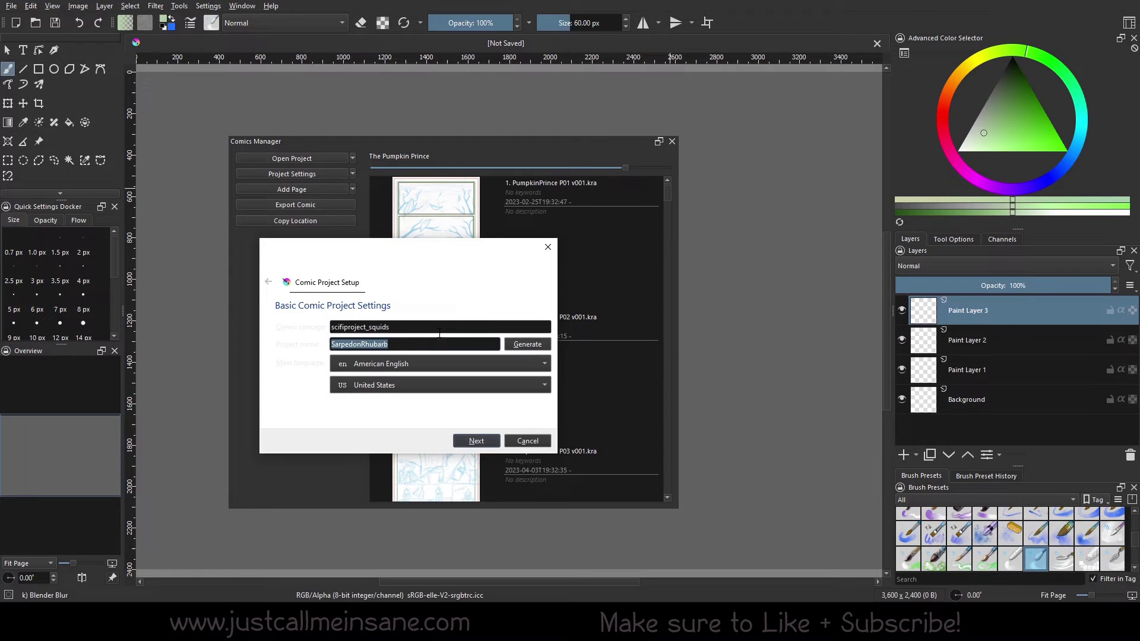
pyautogui.write('Scif')
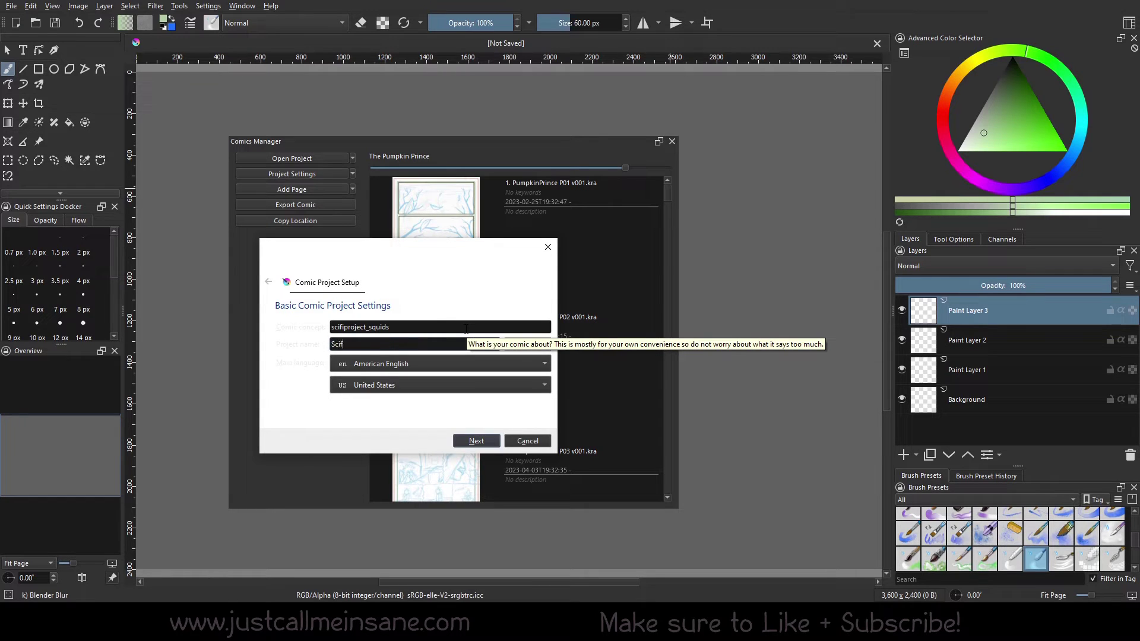
pyautogui.write('iSquidbrid')
pyautogui.click(476, 442)
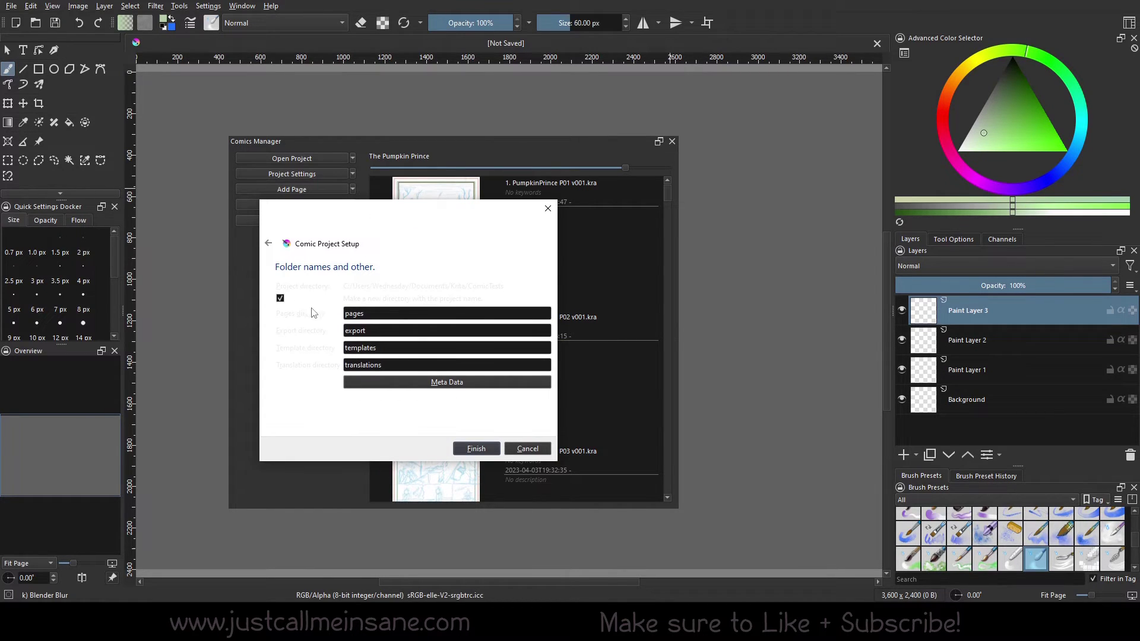
# Keep the default pages, export, templates and translations folder names and finish the project setup
pyautogui.click(397, 319)
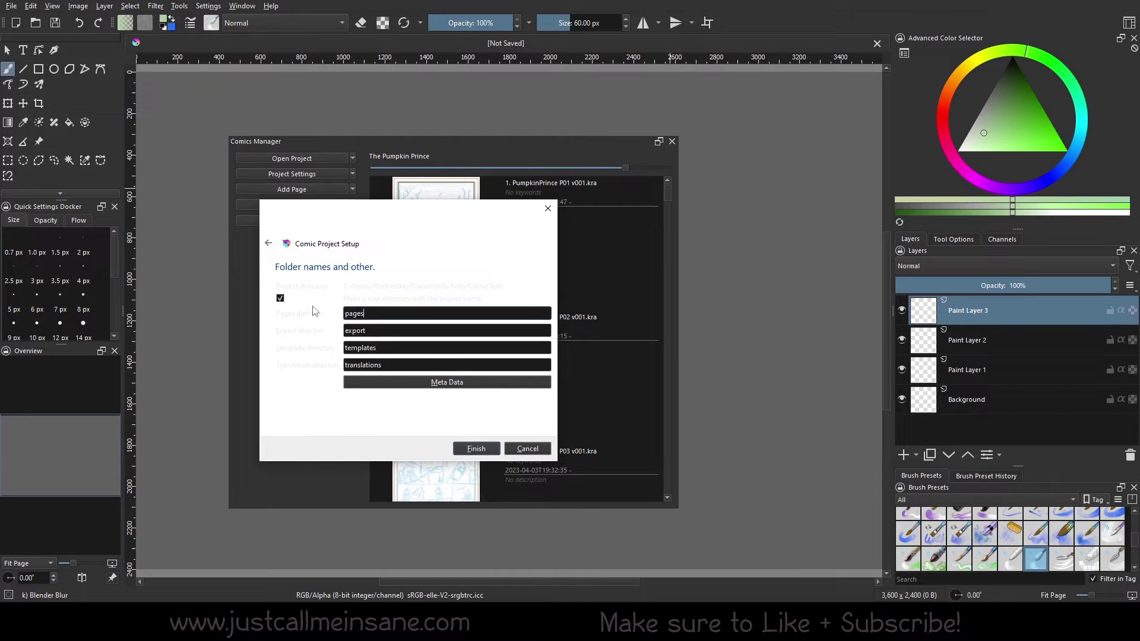
pyautogui.hotkey('ctrl', 'a')
pyautogui.click(366, 313)
pyautogui.hotkey('ctrl', 'a')
pyautogui.click(391, 314)
pyautogui.hotkey('ctrl', 'a')
pyautogui.doubleClick(417, 336)
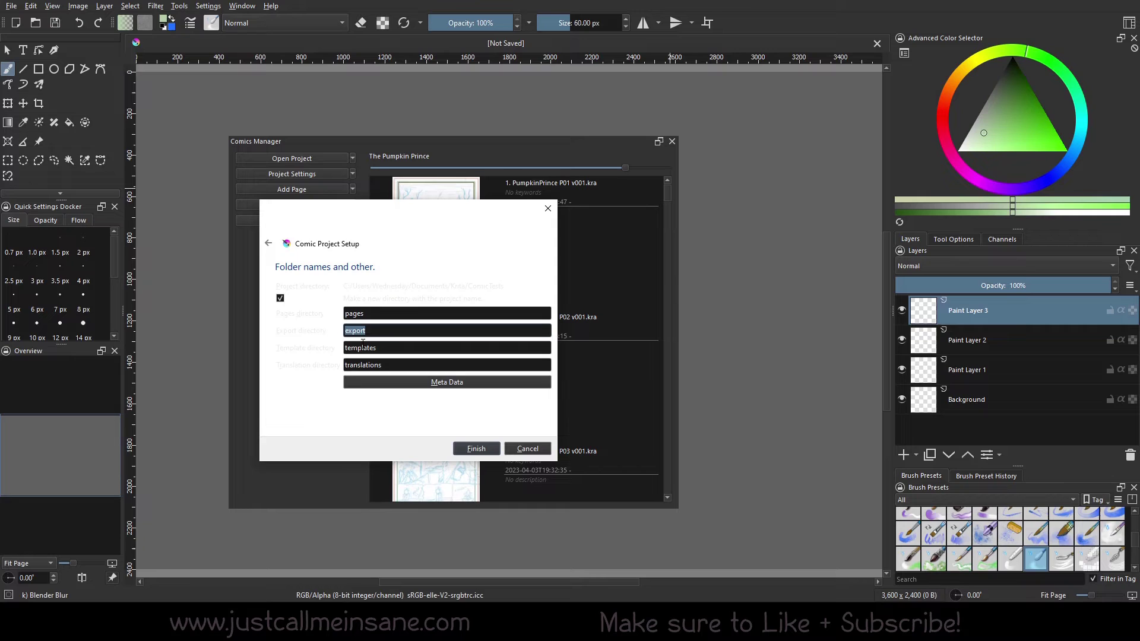
pyautogui.press('Tab')
pyautogui.press('Tab')
pyautogui.hotkey('shift', 'Tab')
pyautogui.hotkey('shift', 'Tab')
pyautogui.hotkey('shift', 'Tab')
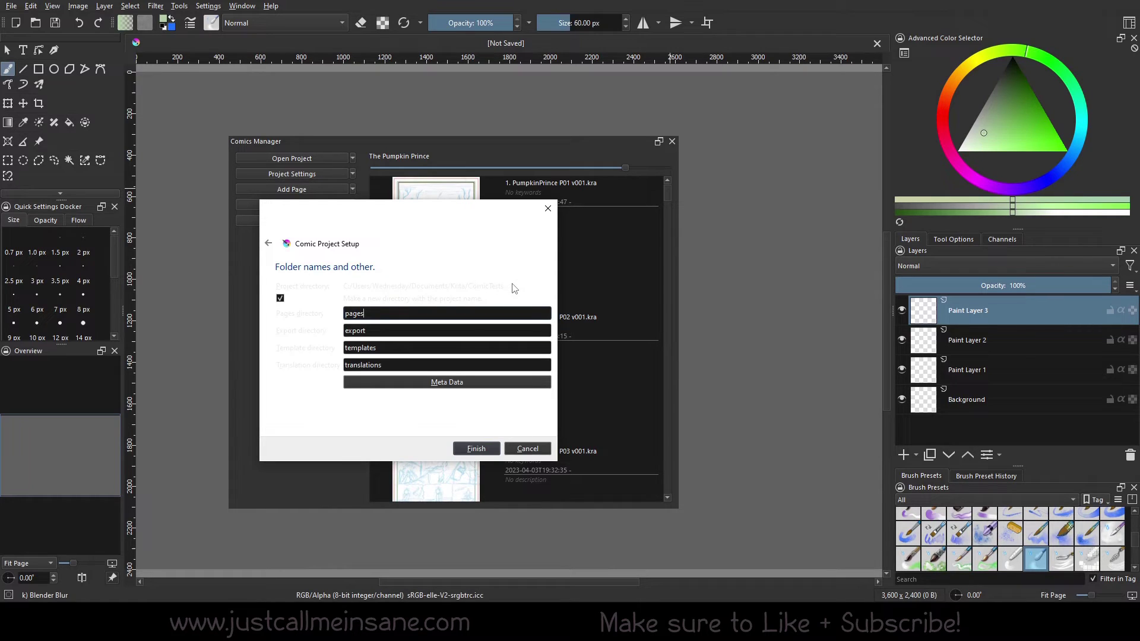
pyautogui.click(471, 449)
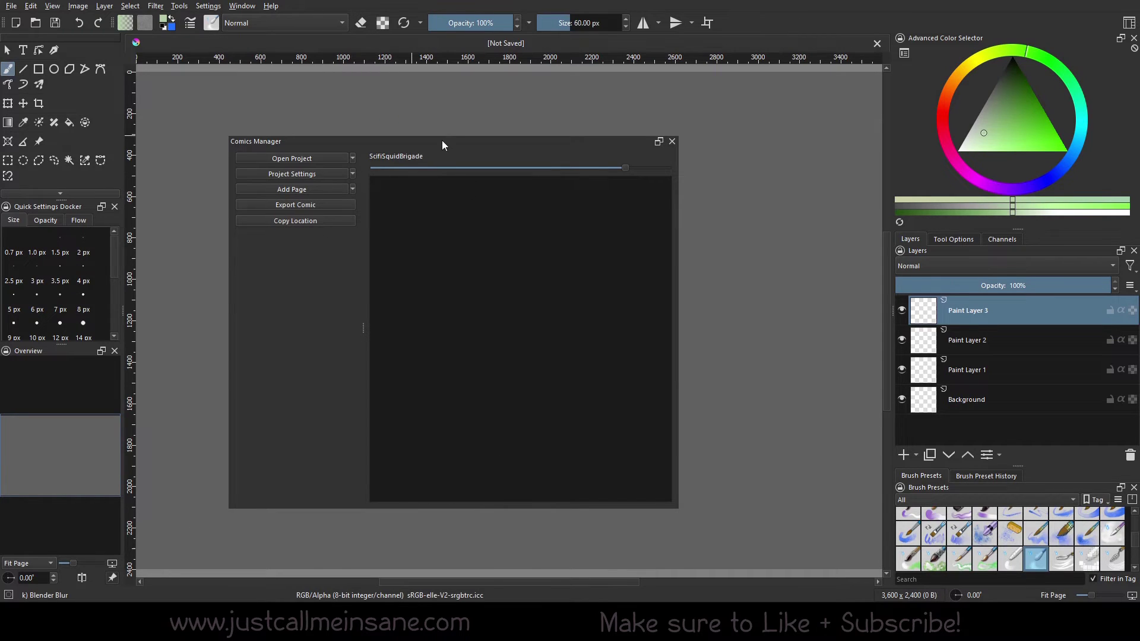
# Shrink the Comics Manager thumbnails, check the Add Page options, then move the docker off the canvas
pyautogui.moveTo(442, 144); pyautogui.dragTo(459, 168)
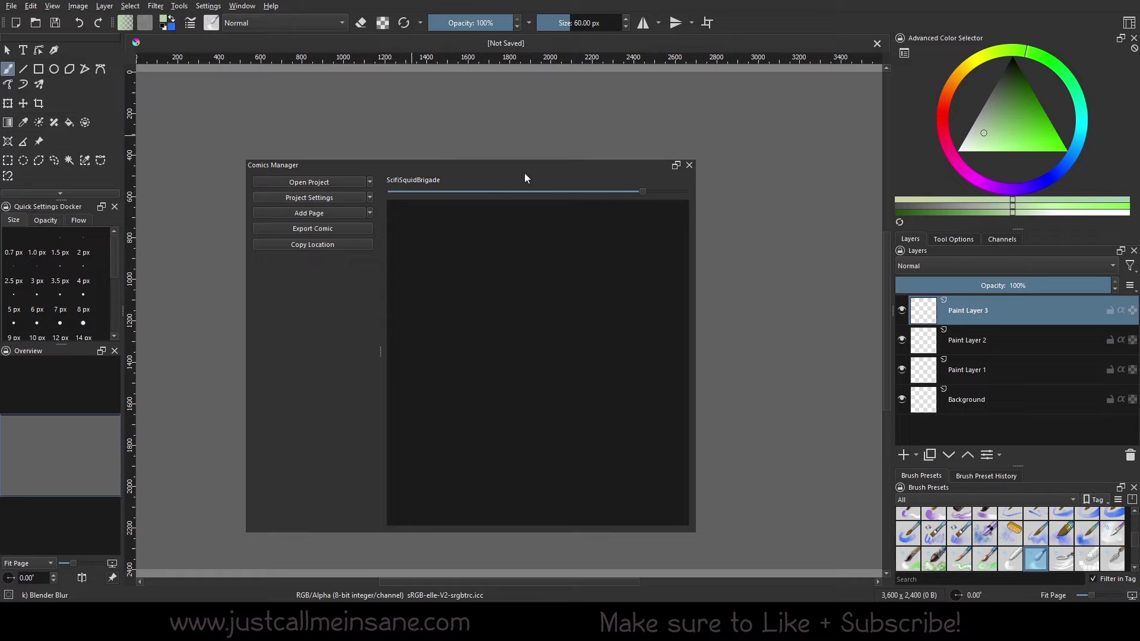
pyautogui.moveTo(633, 192); pyautogui.dragTo(559, 170)
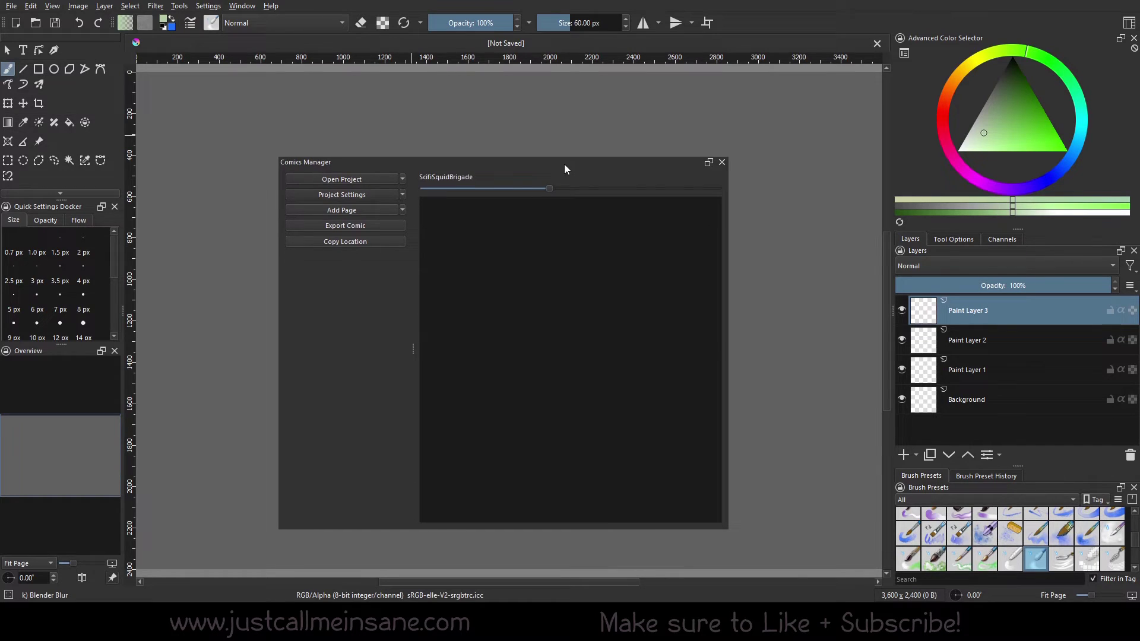
pyautogui.scroll(-2, 462, 116)
pyautogui.scroll(1, 462, 116)
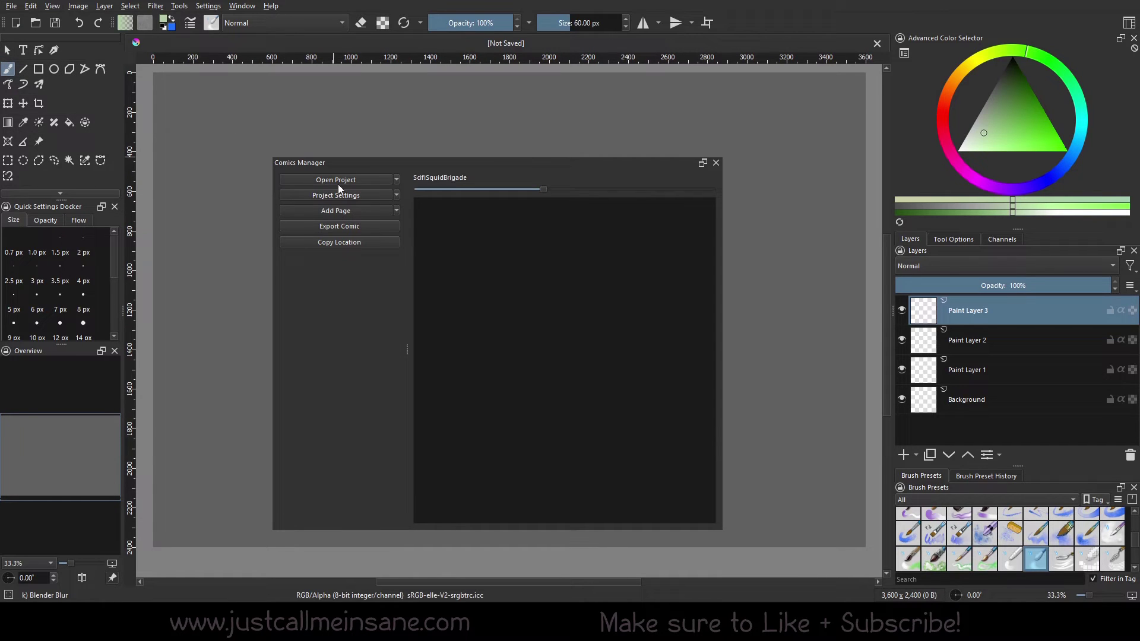
pyautogui.click(397, 210)
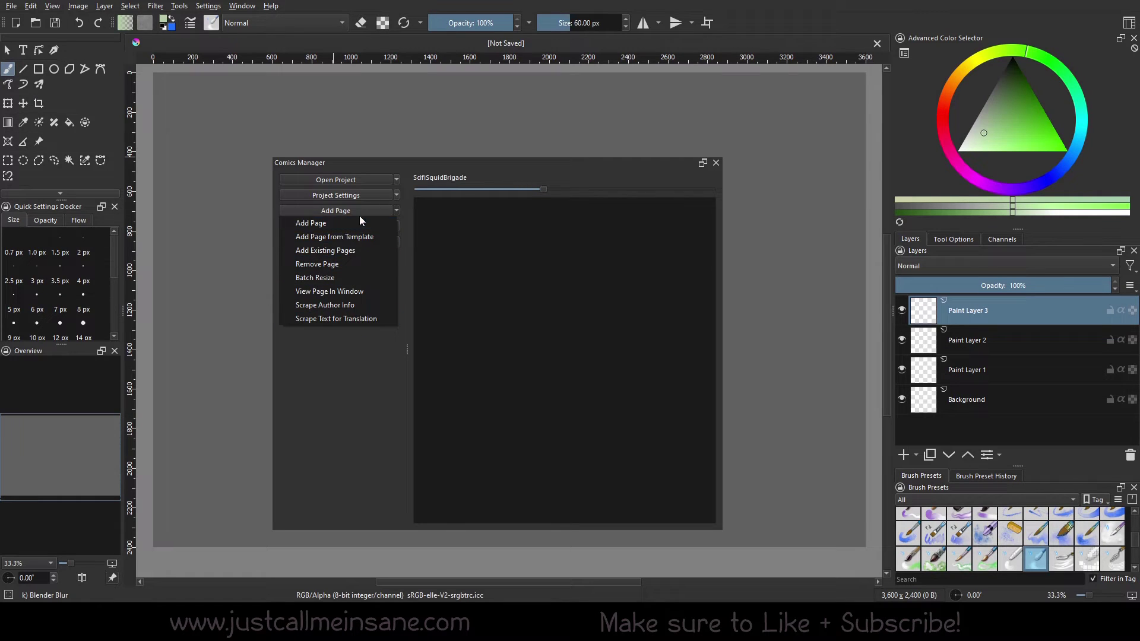
pyautogui.click(427, 184)
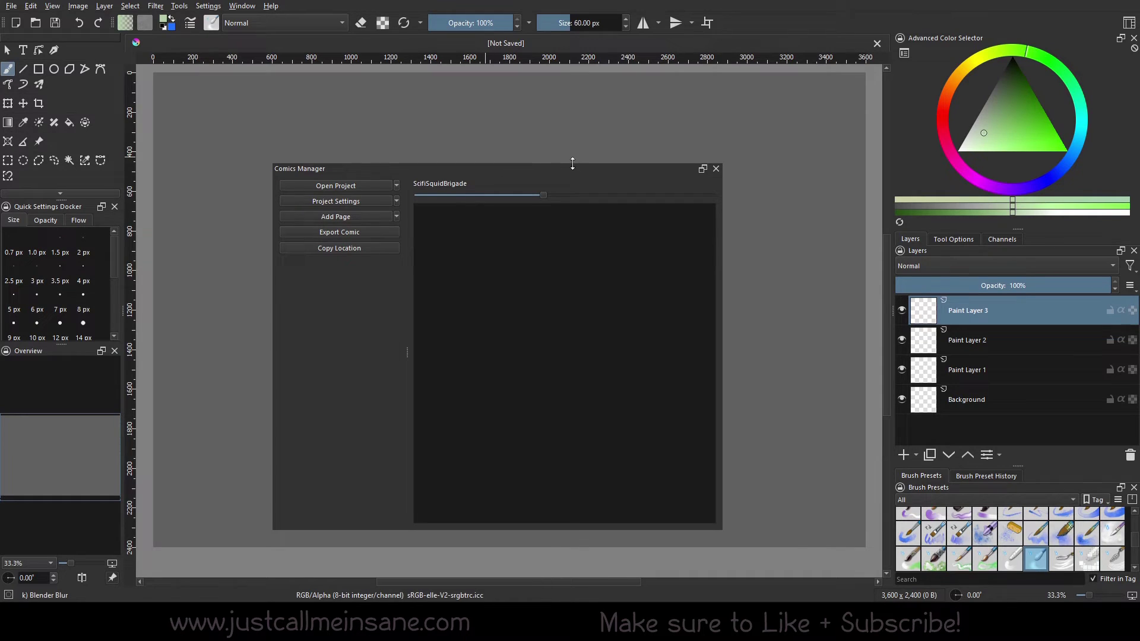
pyautogui.moveTo(580, 169); pyautogui.dragTo(0, 237)
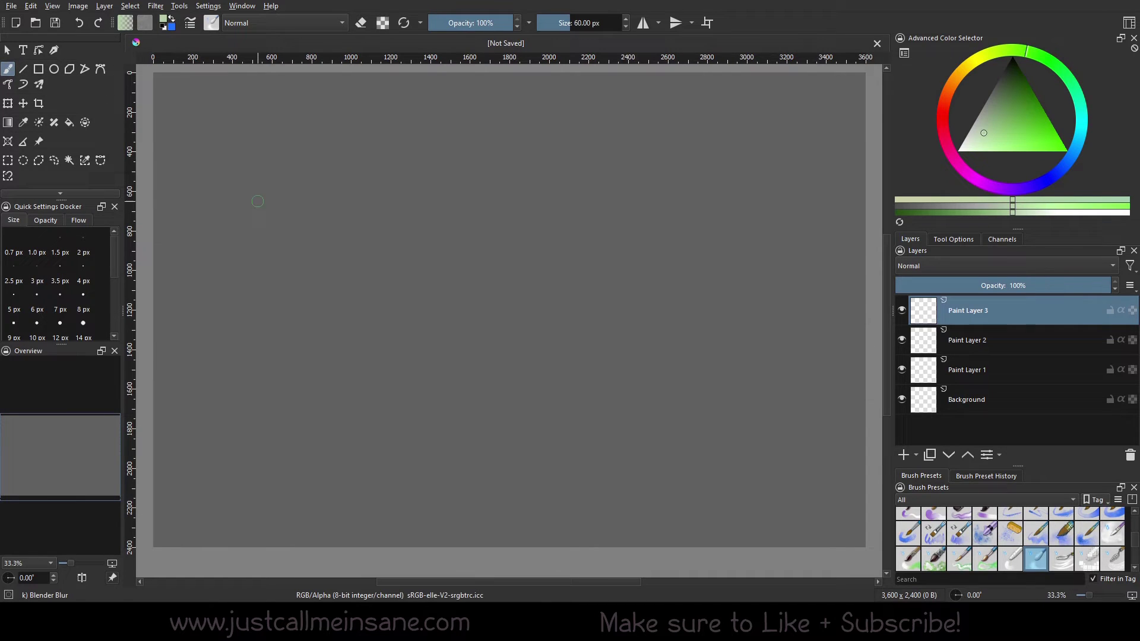
# Scribble pale-green loops with the 6 px Custom Ink New brush, then switch to a brighter green
pyautogui.moveTo(413, 297); pyautogui.dragTo(597, 206)
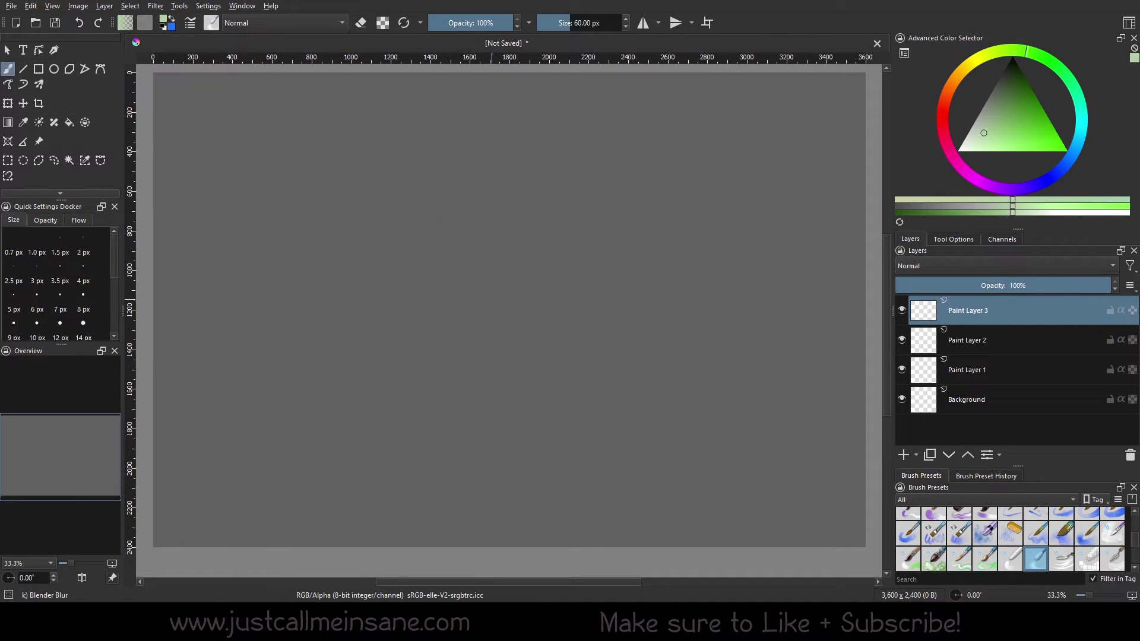
pyautogui.rightClick(504, 298)
pyautogui.click(562, 315)
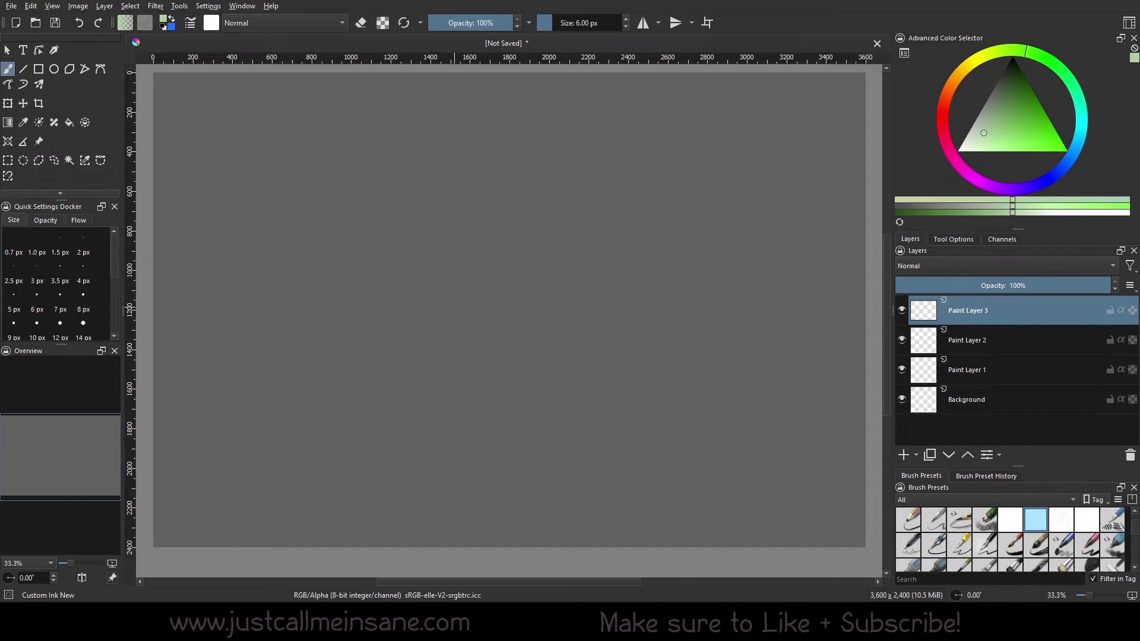
pyautogui.moveTo(453, 307)
pyautogui.mouseDown()
pyautogui.moveTo(555, 291)
pyautogui.moveTo(501, 253)
pyautogui.moveTo(747, 329)
pyautogui.moveTo(610, 253)
pyautogui.moveTo(342, 370)
pyautogui.moveTo(551, 358)
pyautogui.moveTo(559, 385)
pyautogui.moveTo(672, 313)
pyautogui.moveTo(525, 471)
pyautogui.moveTo(226, 253)
pyautogui.moveTo(521, 270)
pyautogui.moveTo(504, 238)
pyautogui.moveTo(615, 291)
pyautogui.mouseUp()
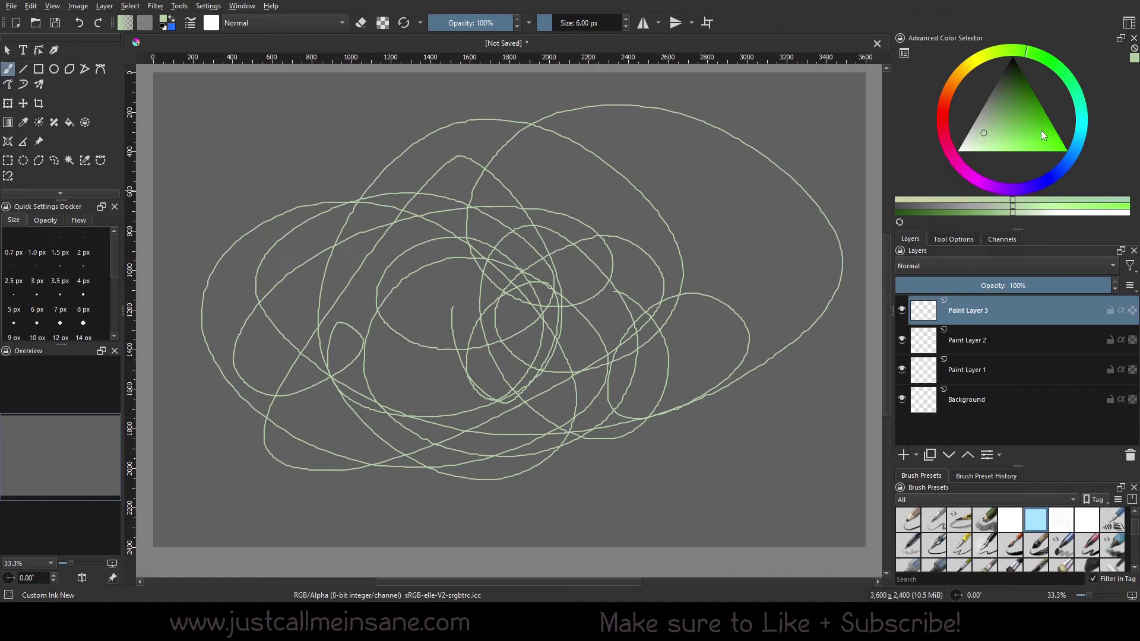
pyautogui.moveTo(1042, 130); pyautogui.dragTo(1027, 127)
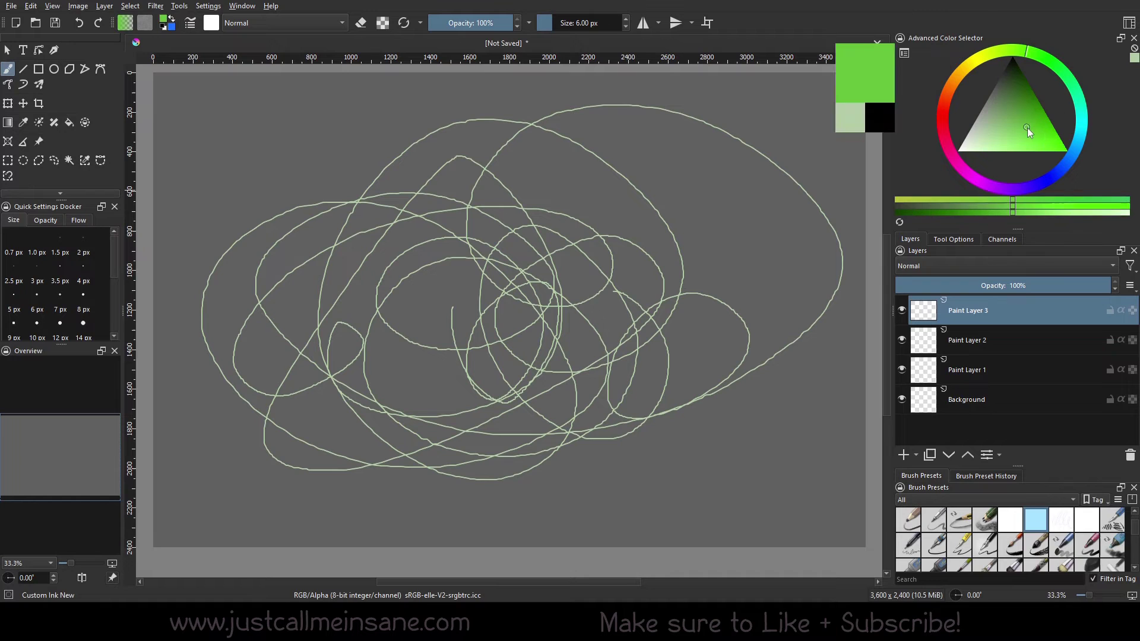
# Save the scribble as page1_thumbnail.kra in the Documents\Krita\ComicTests folder
pyautogui.click(12, 6)
pyautogui.click(31, 74)
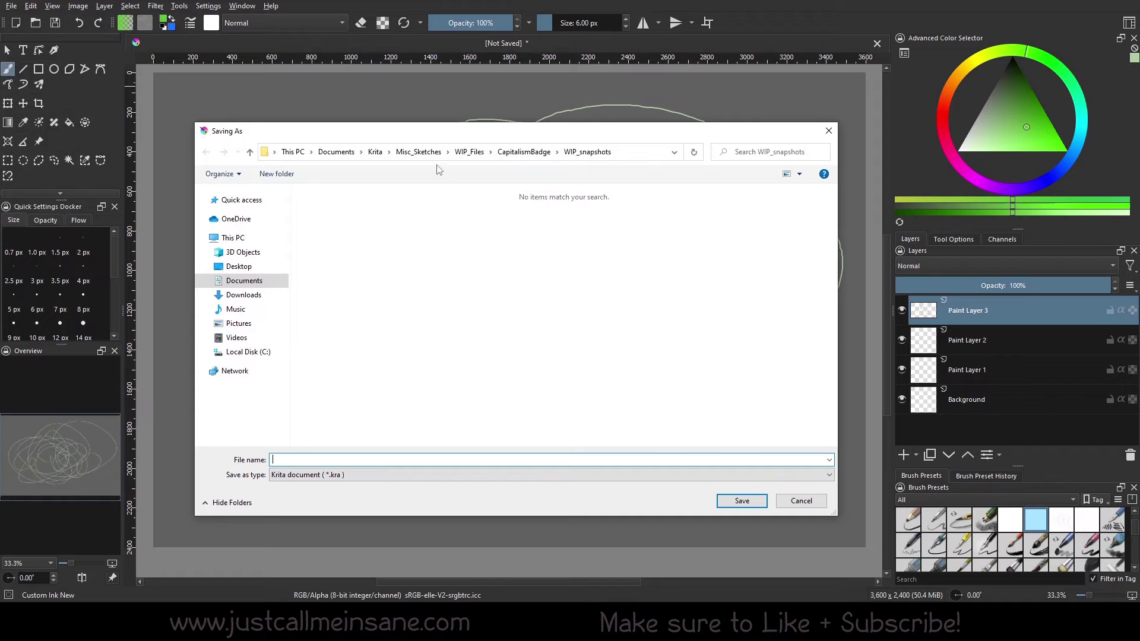
pyautogui.click(389, 152)
pyautogui.click(410, 343)
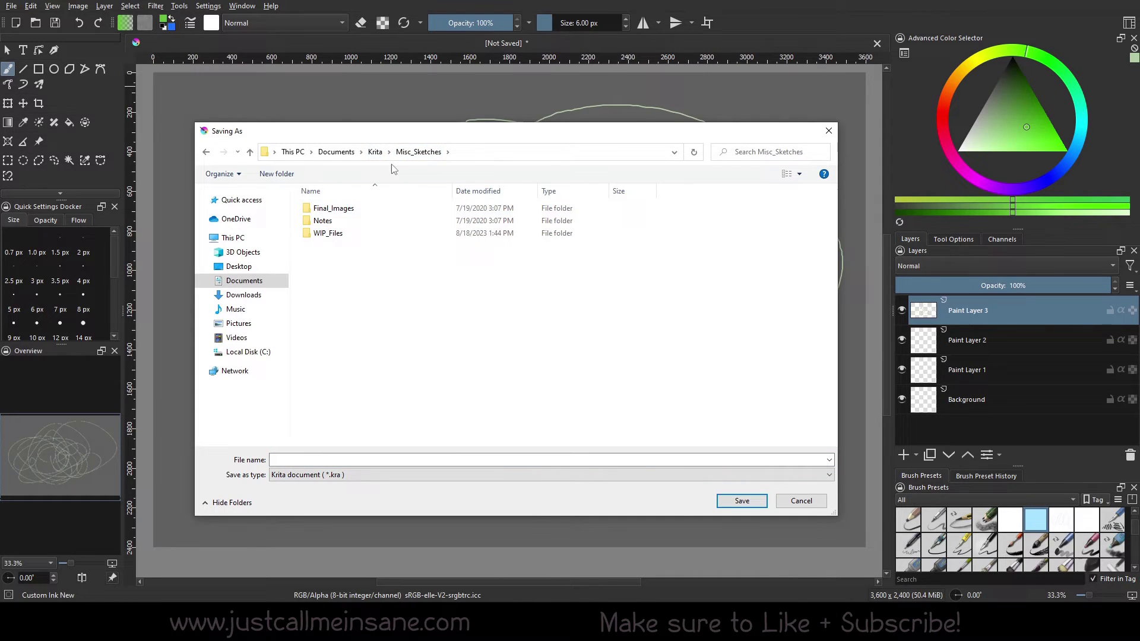
pyautogui.click(375, 152)
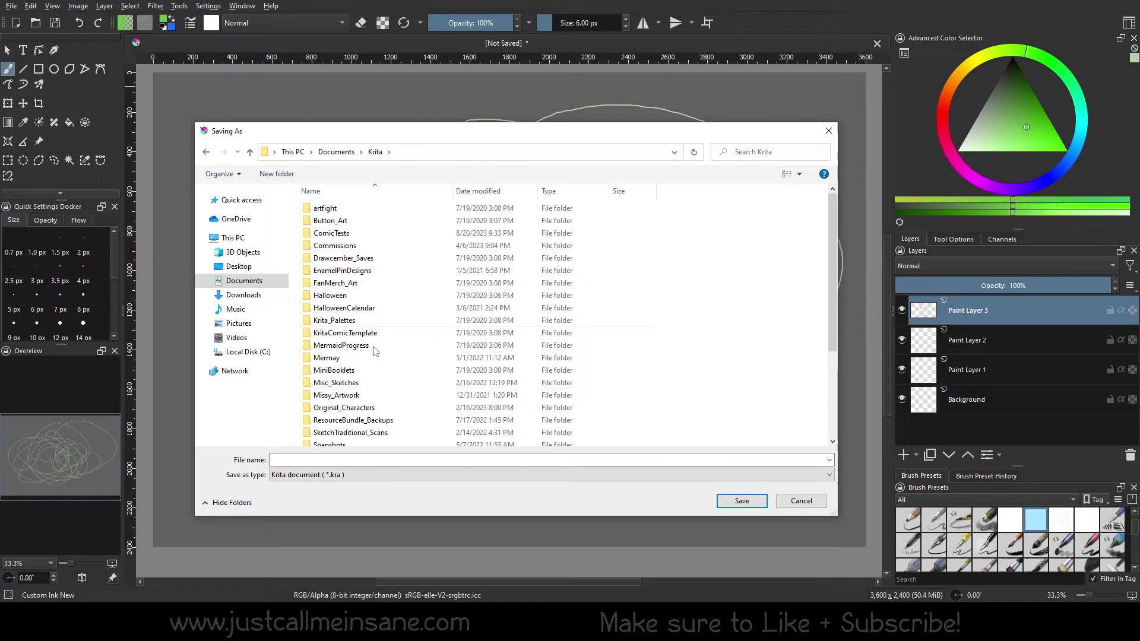
pyautogui.click(342, 234)
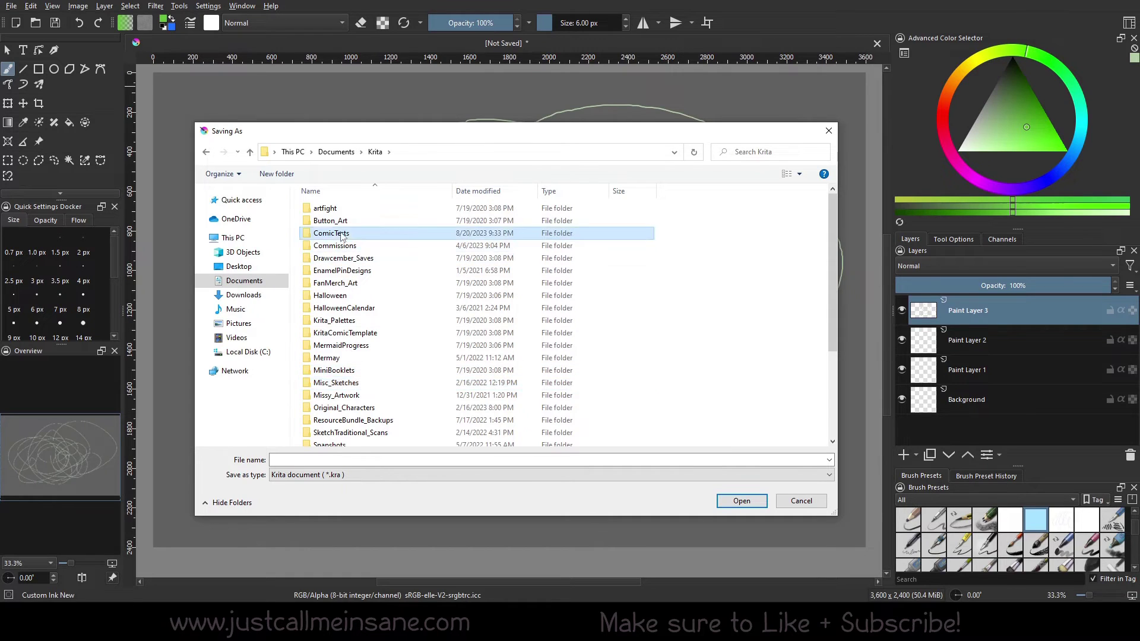
pyautogui.doubleClick(342, 234)
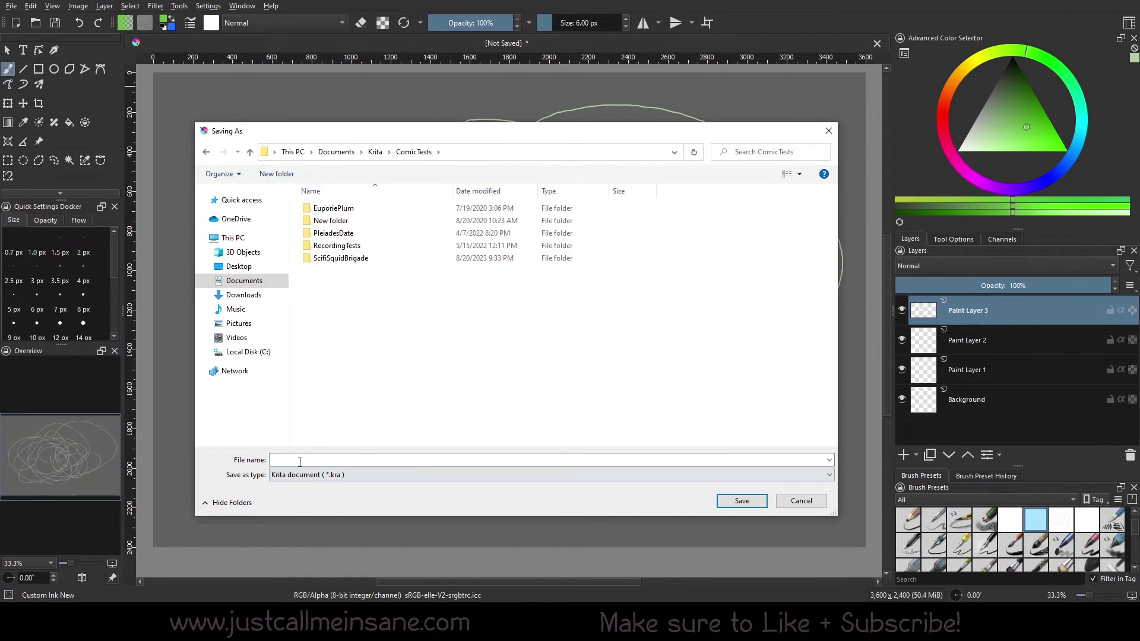
pyautogui.click(345, 459)
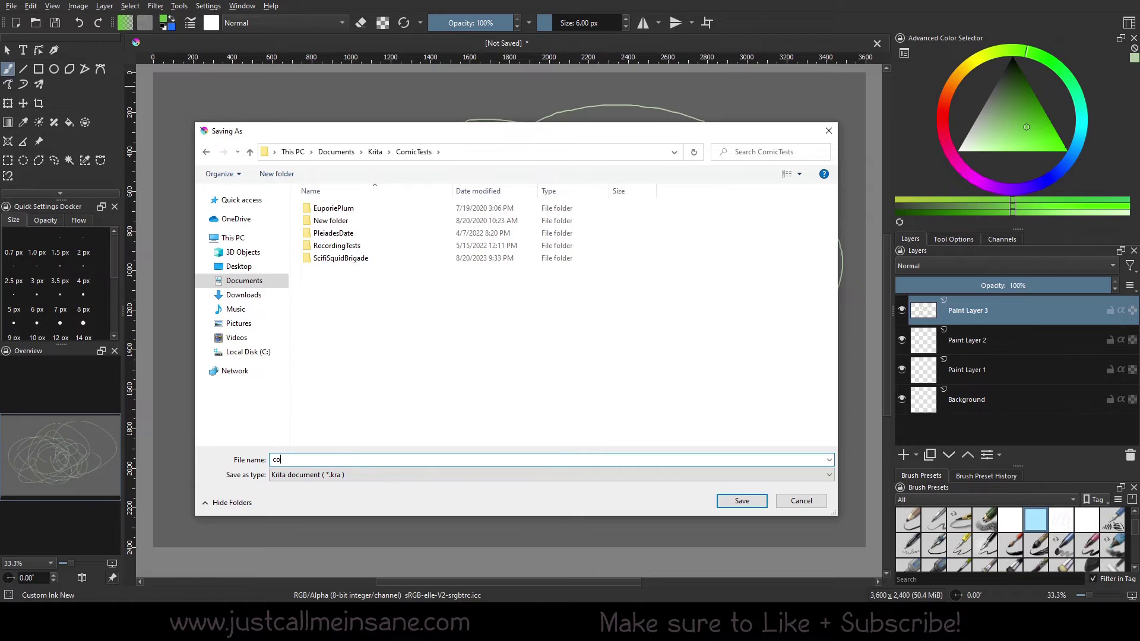
pyautogui.write('page1_thumbnail')
pyautogui.press('Return')
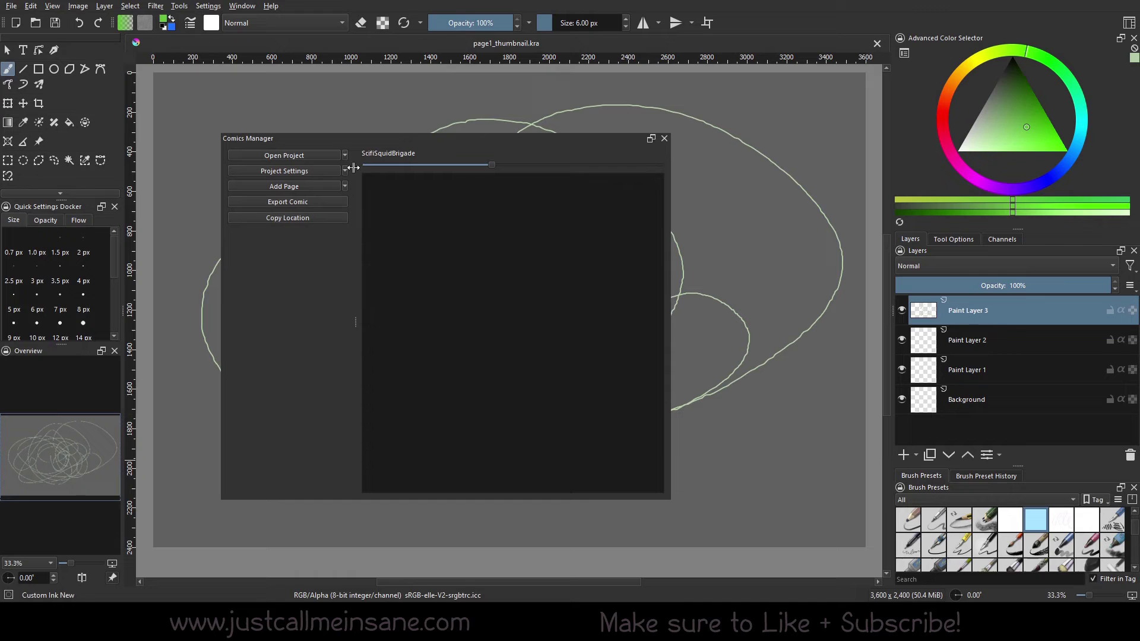
# Add ComicTests/page1_thumbnail.kra to the project as its first page via Add Existing Pages
pyautogui.click(344, 186)
pyautogui.click(284, 227)
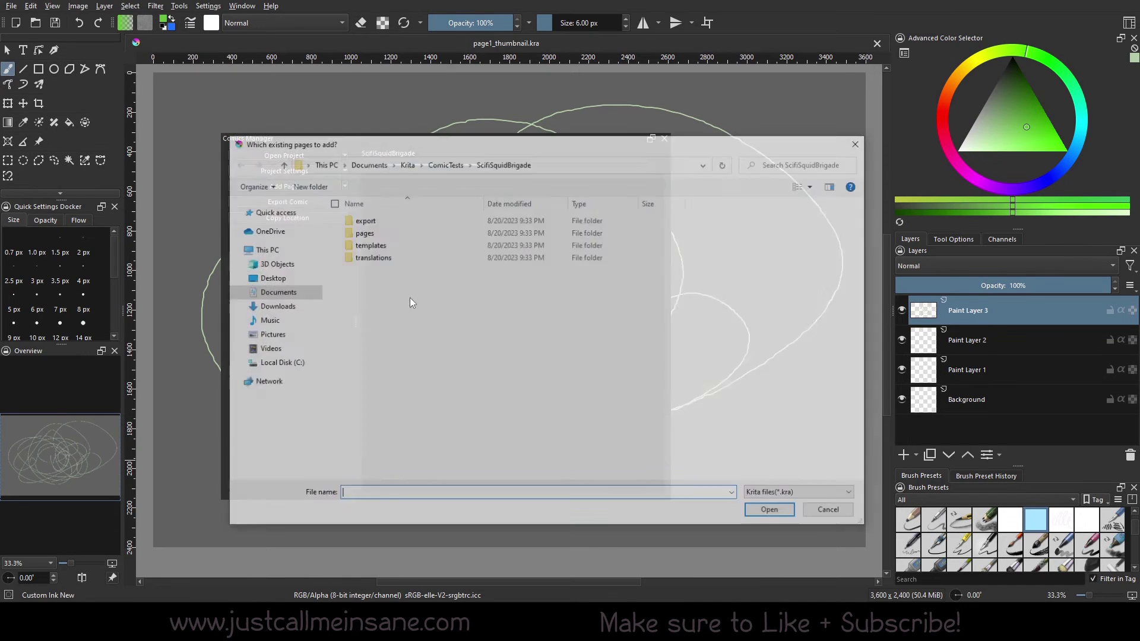
pyautogui.click(446, 165)
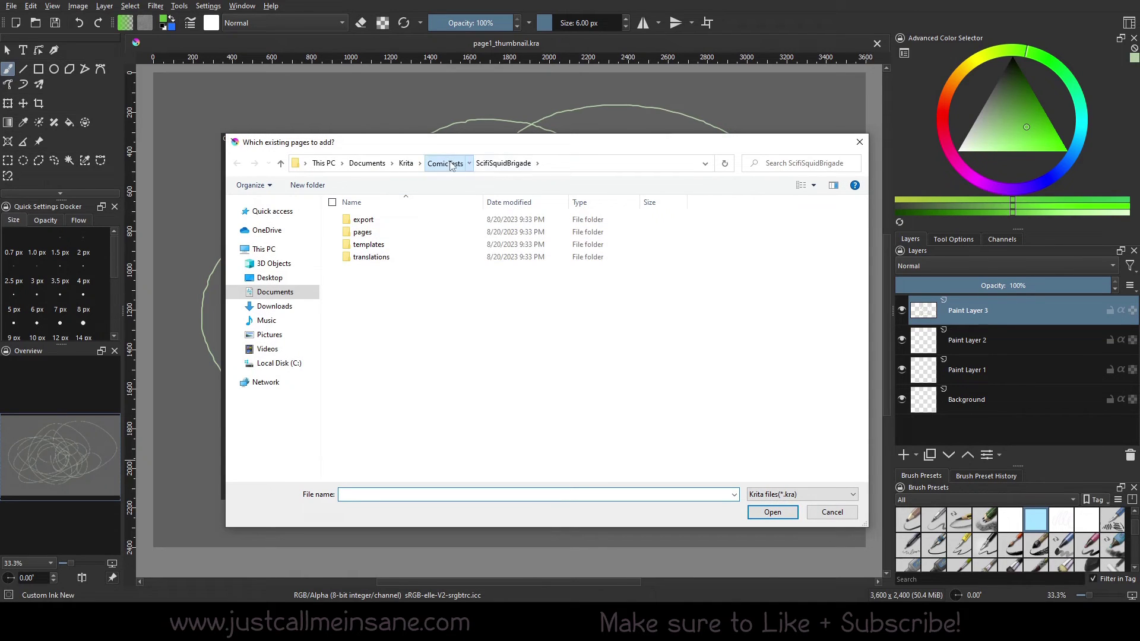
pyautogui.click(414, 284)
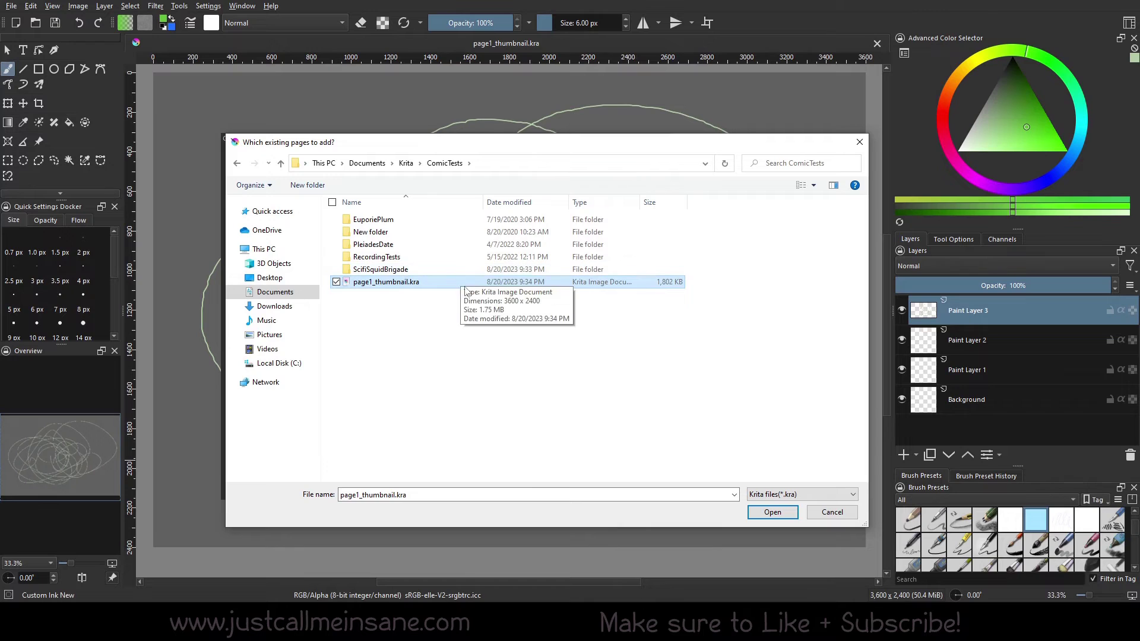
pyautogui.click(773, 512)
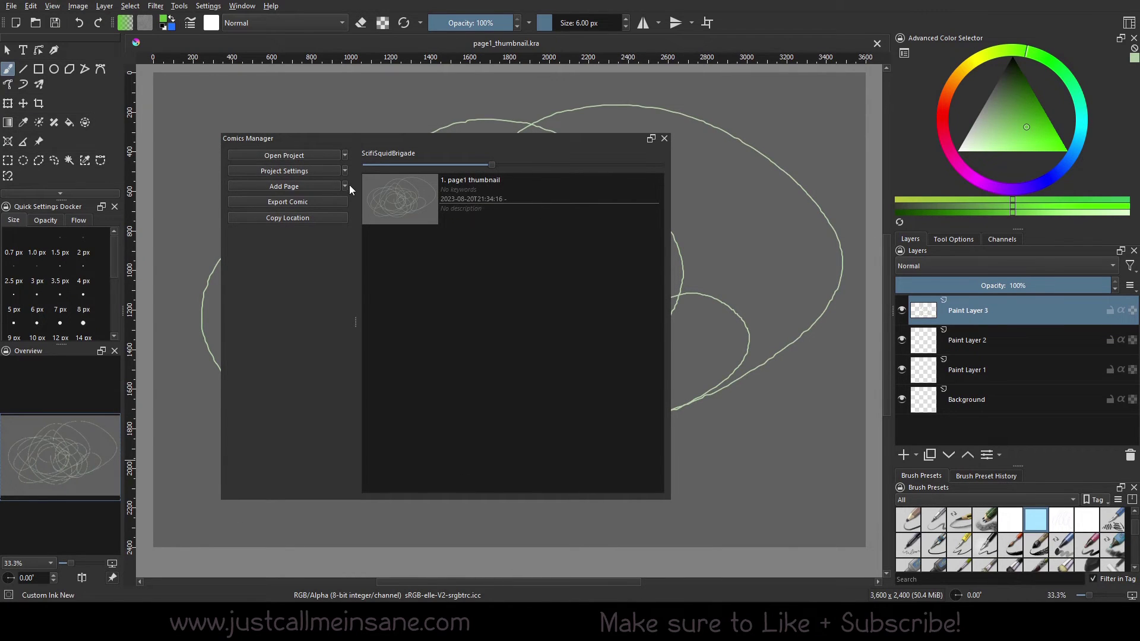
# Dismiss the new template prompt and cancel a second attempt to add existing pages
pyautogui.click(330, 187)
pyautogui.press('Escape')
pyautogui.click(345, 186)
pyautogui.click(321, 227)
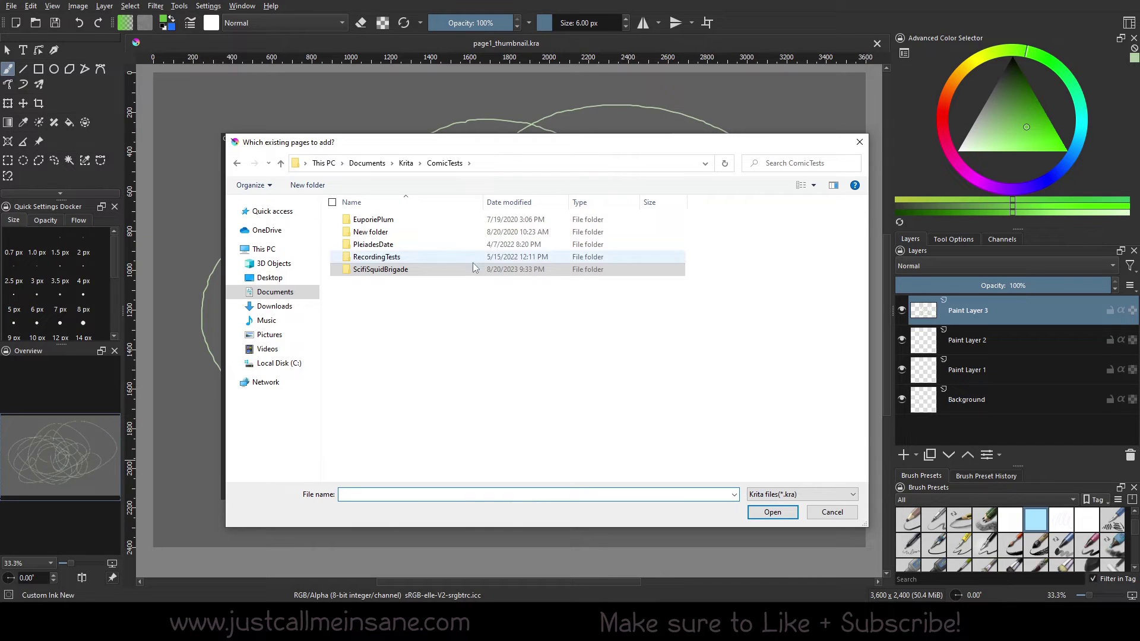
pyautogui.click(773, 512)
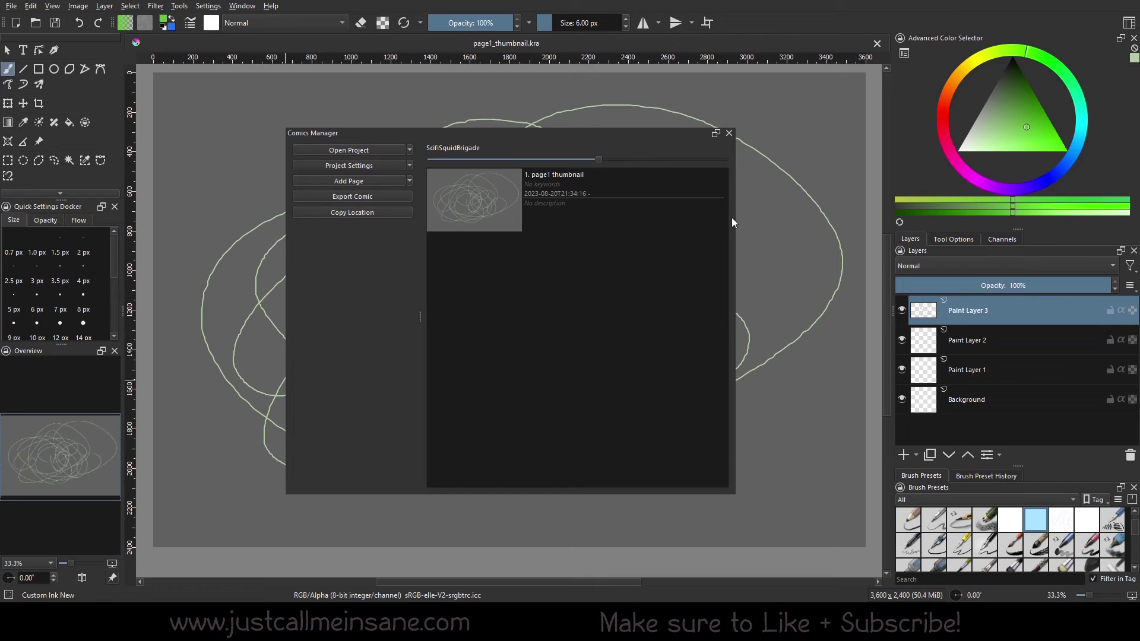
# Close page1_thumbnail.kra, then reopen it from the page1 thumbnail entry in Comics Manager
pyautogui.moveTo(646, 148); pyautogui.dragTo(635, 155)
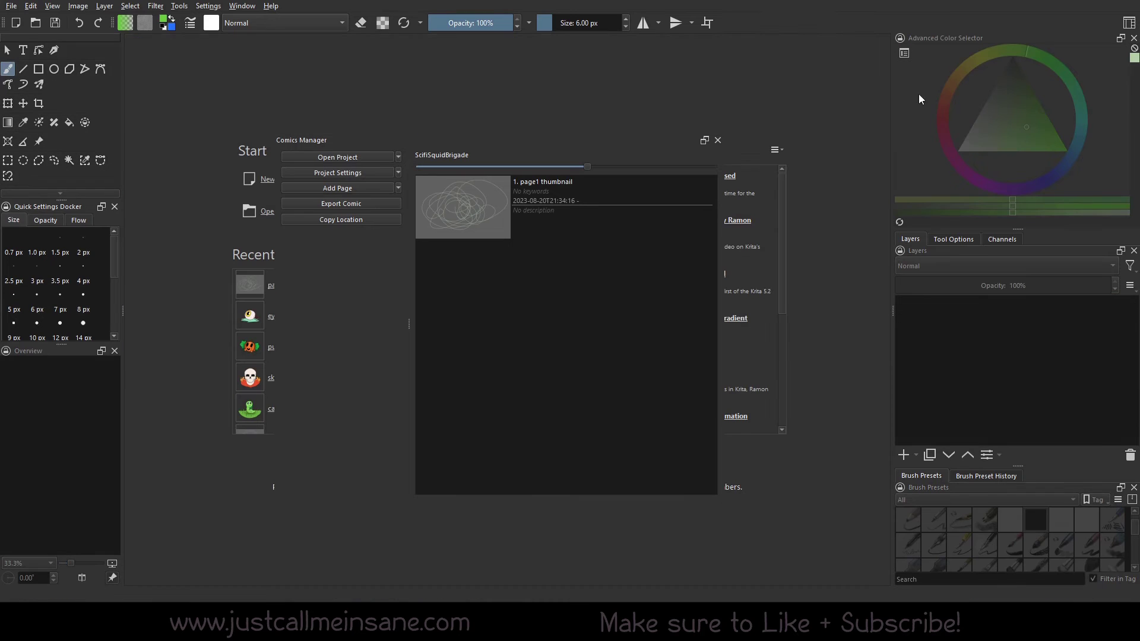
pyautogui.click(877, 43)
pyautogui.moveTo(477, 138)
pyautogui.mouseDown()
pyautogui.moveTo(480, 189)
pyautogui.moveTo(475, 134)
pyautogui.mouseUp()
pyautogui.moveTo(351, 143); pyautogui.dragTo(239, 138)
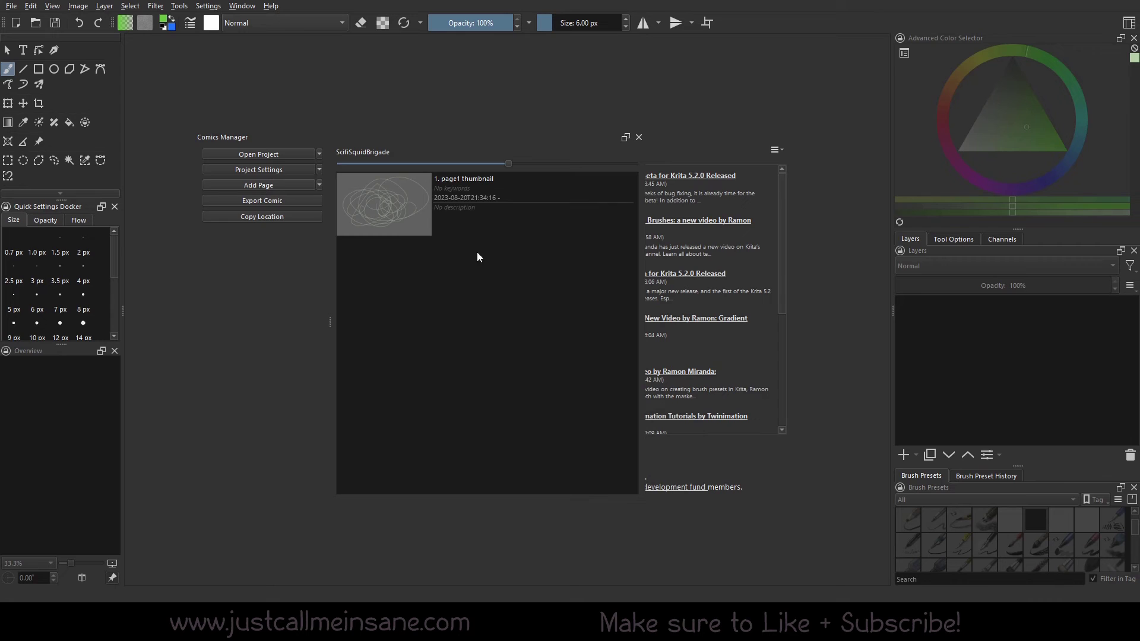
pyautogui.click(437, 229)
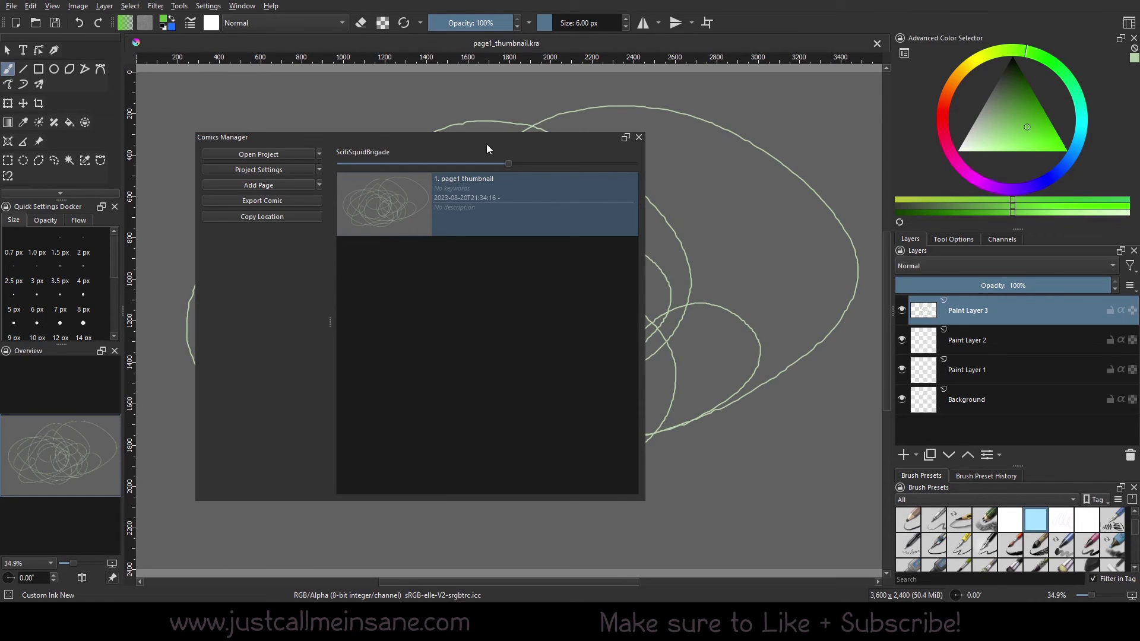
pyautogui.moveTo(457, 142); pyautogui.dragTo(525, 162)
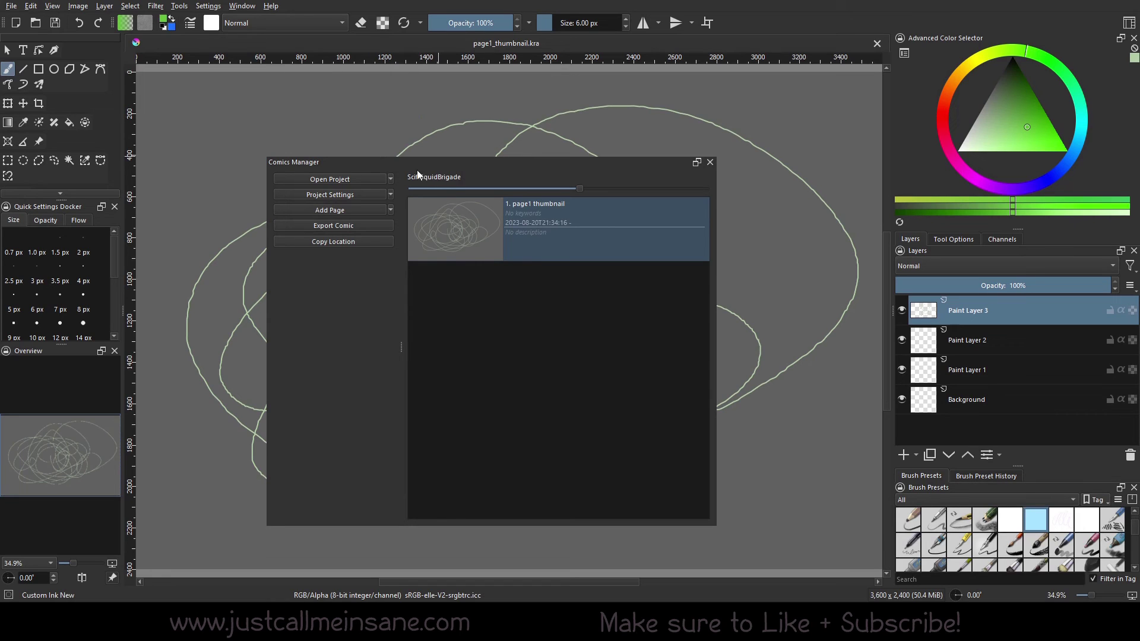
pyautogui.moveTo(326, 156)
pyautogui.mouseDown()
pyautogui.moveTo(302, 161)
pyautogui.moveTo(323, 95)
pyautogui.moveTo(287, 141)
pyautogui.moveTo(309, 153)
pyautogui.mouseUp()
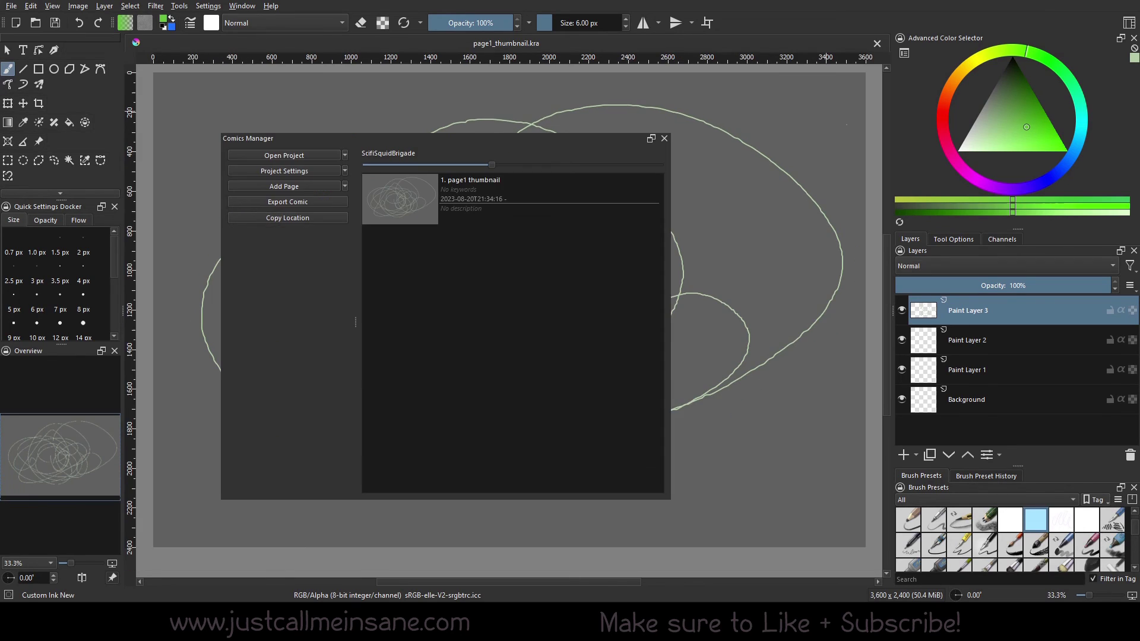
pyautogui.moveTo(504, 166); pyautogui.dragTo(524, 171)
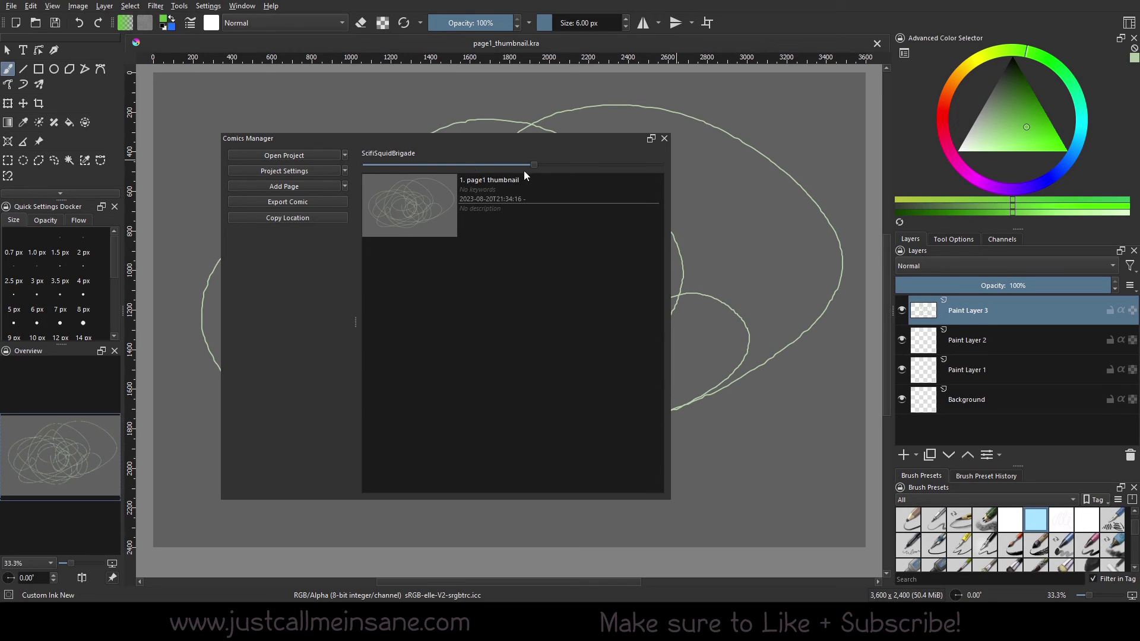
pyautogui.click(345, 186)
pyautogui.click(317, 398)
pyautogui.moveTo(346, 139)
pyautogui.mouseDown()
pyautogui.moveTo(398, 138)
pyautogui.moveTo(338, 140)
pyautogui.mouseUp()
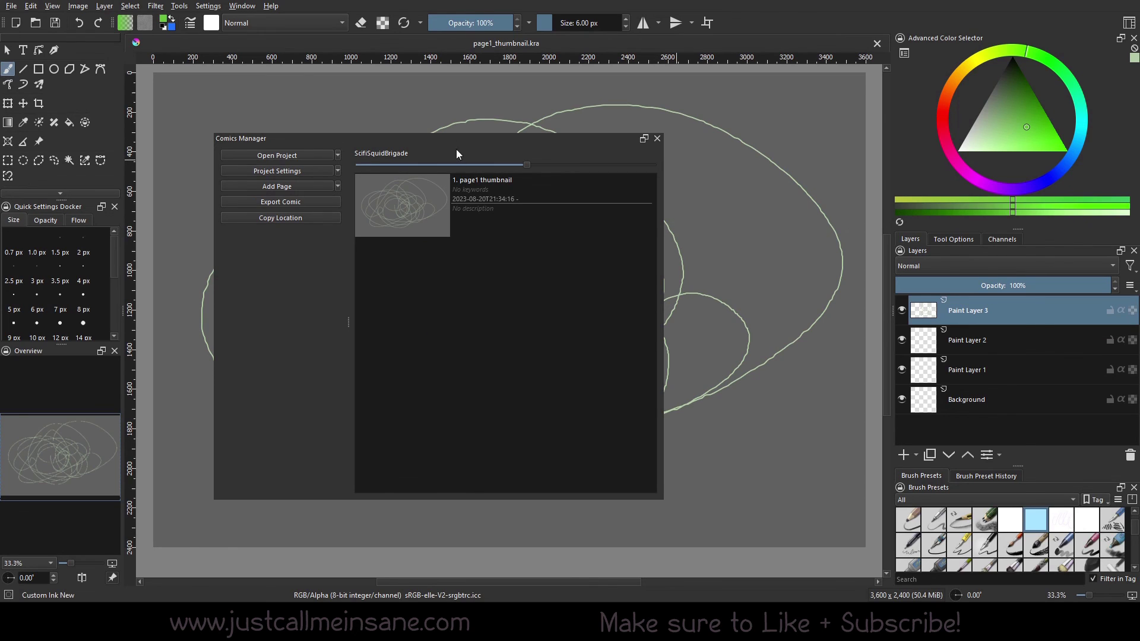
pyautogui.moveTo(456, 149); pyautogui.dragTo(613, 141)
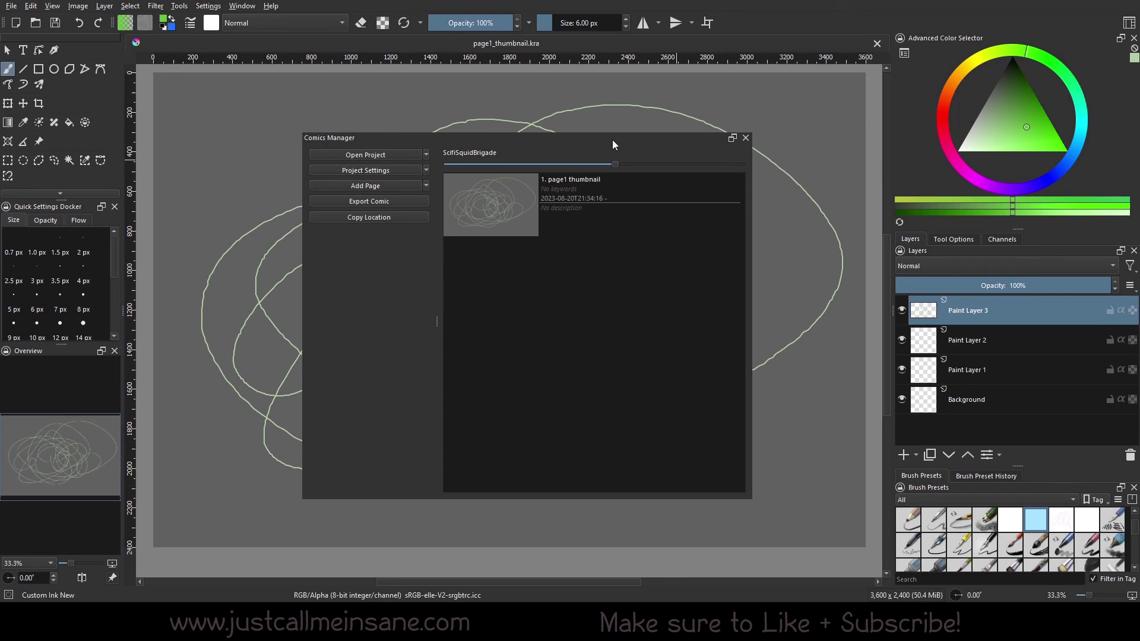
pyautogui.moveTo(612, 141); pyautogui.dragTo(548, 132)
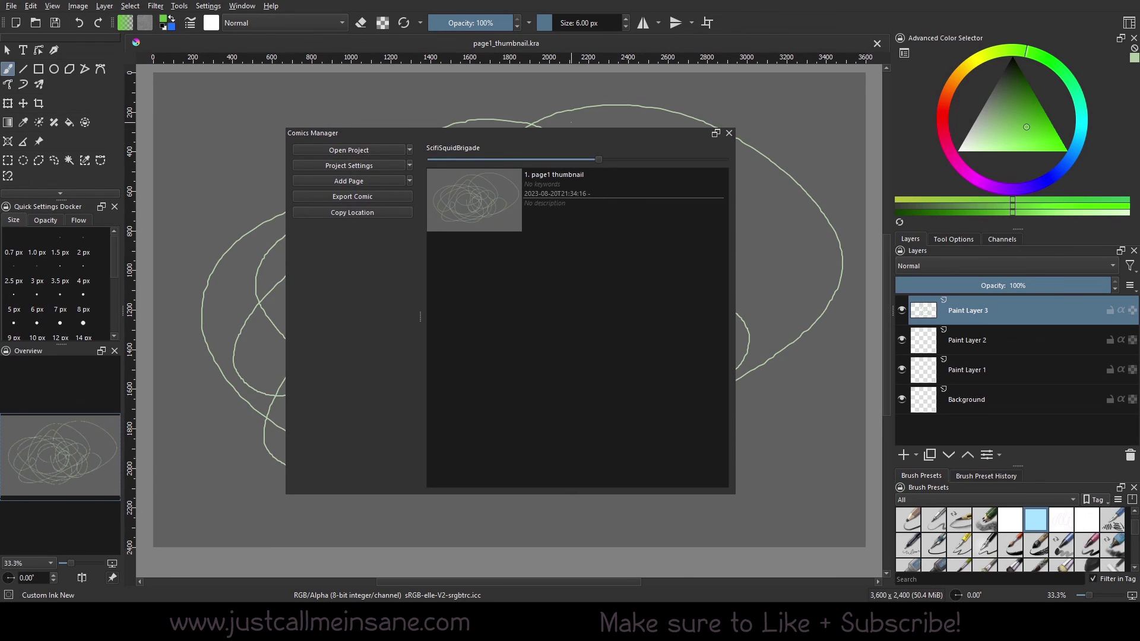